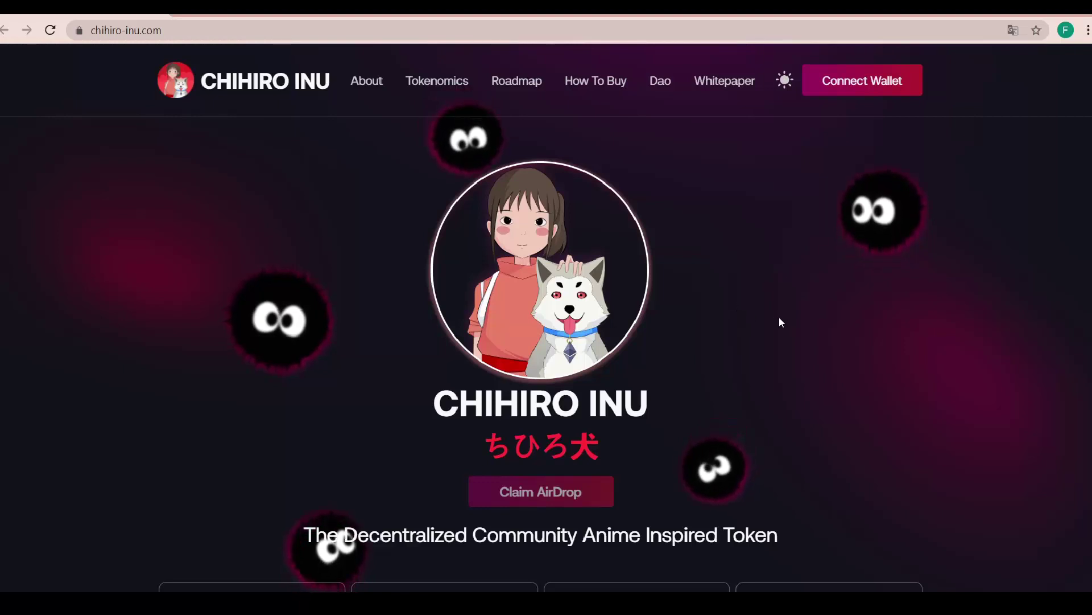
scroll(779, 322, down, 1)
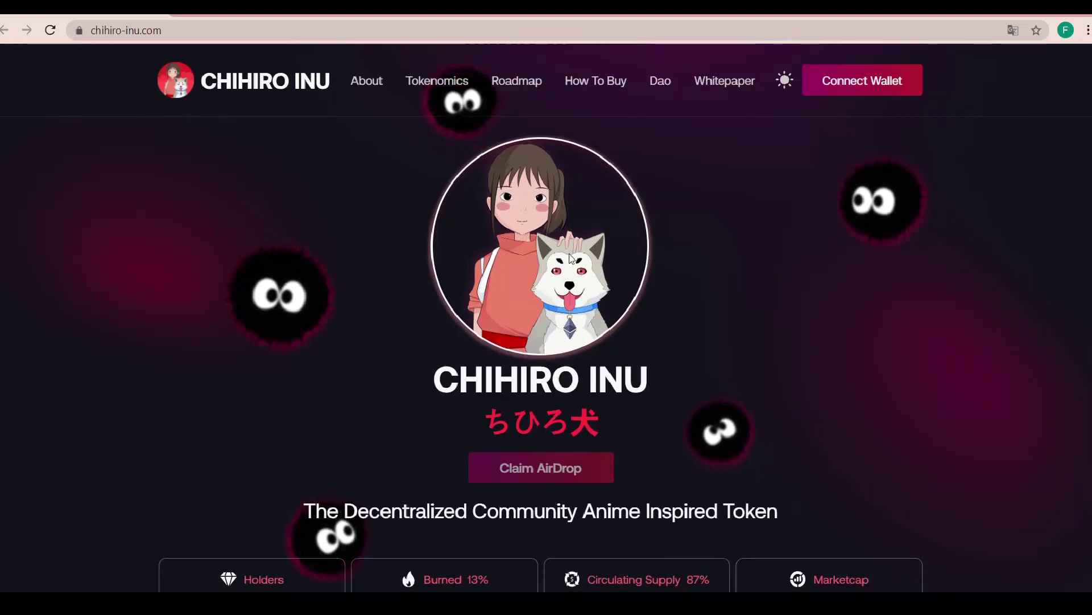
scroll(569, 254, up, 1)
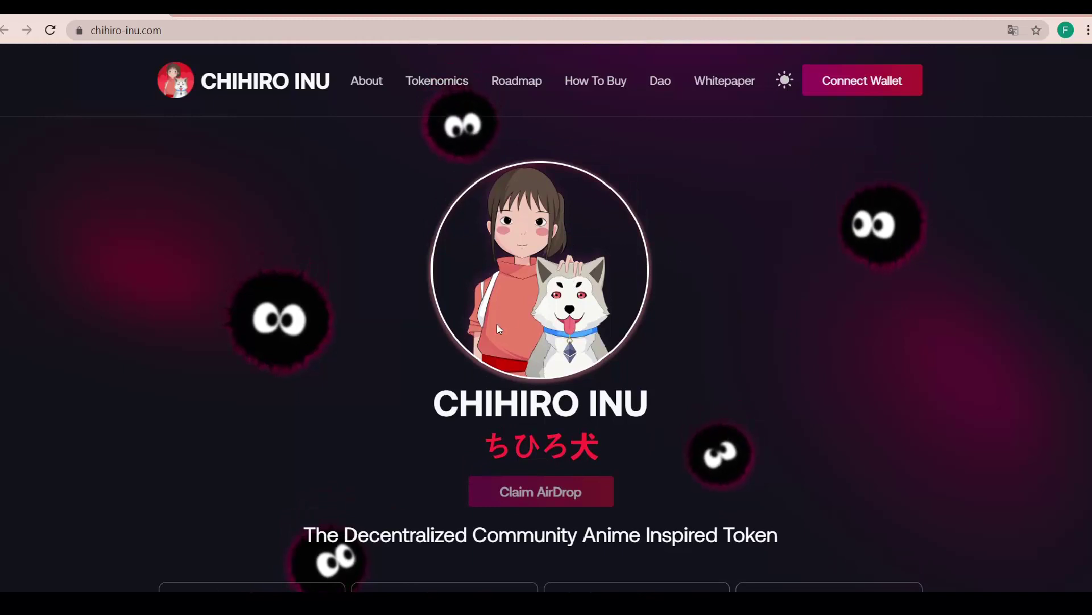
scroll(692, 385, down, 1)
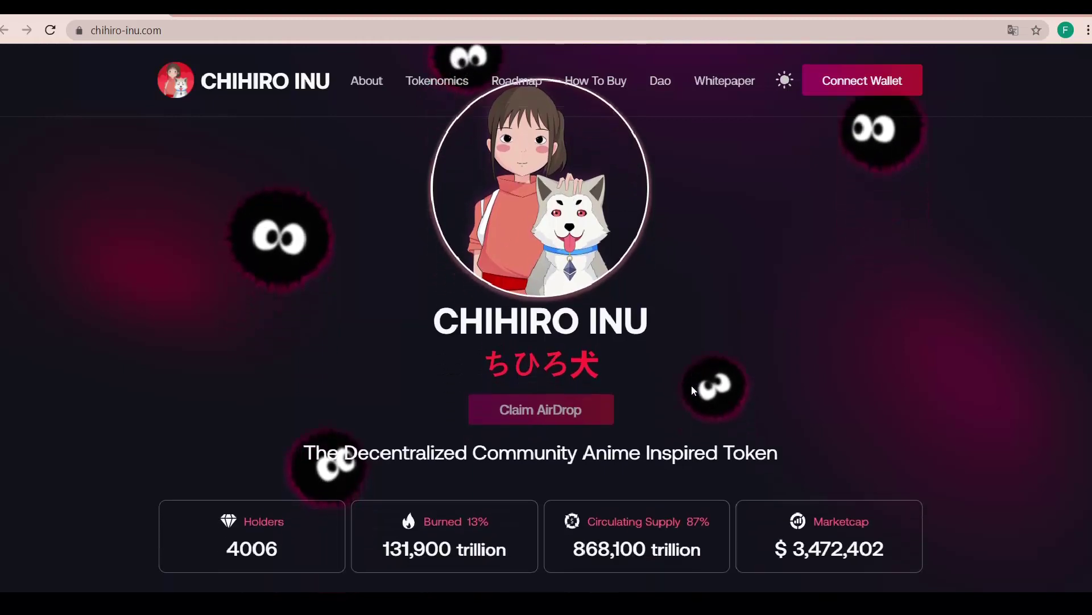
scroll(692, 385, down, 3)
scroll(692, 386, up, 4)
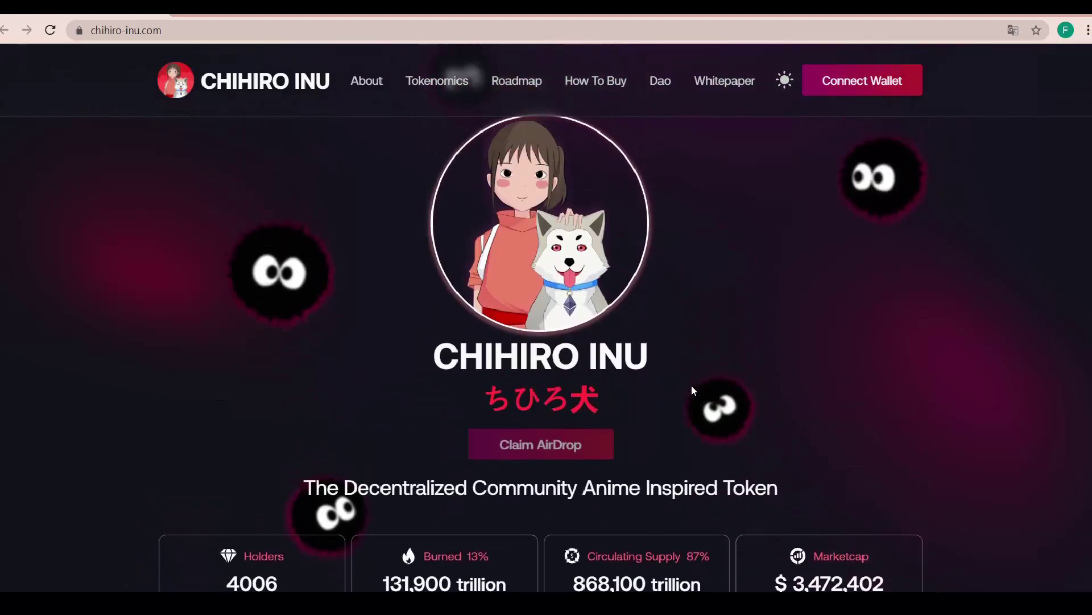
scroll(713, 353, down, 1)
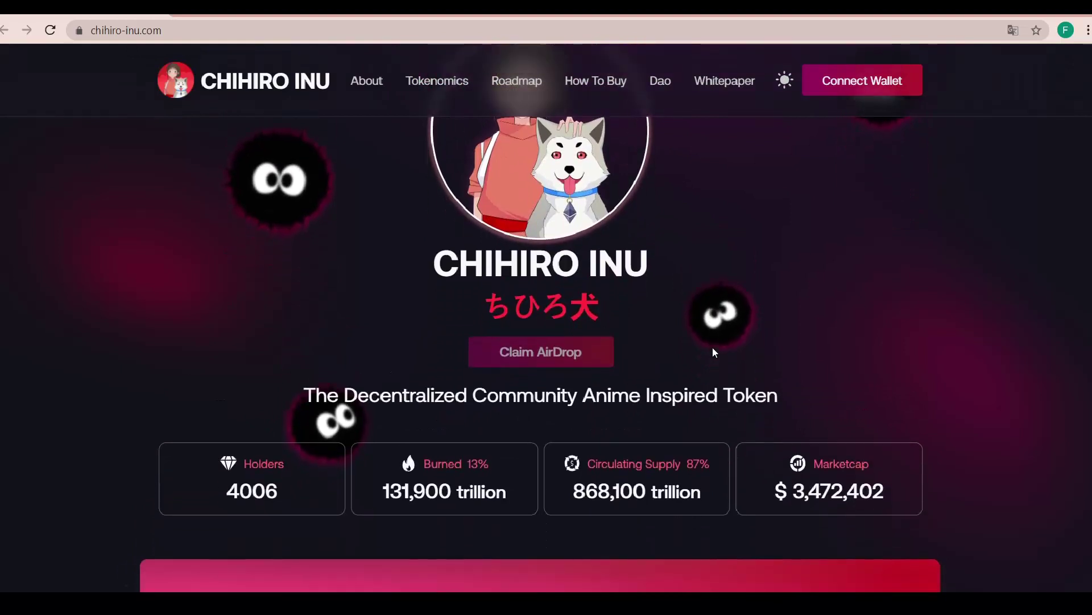
scroll(264, 396, up, 1)
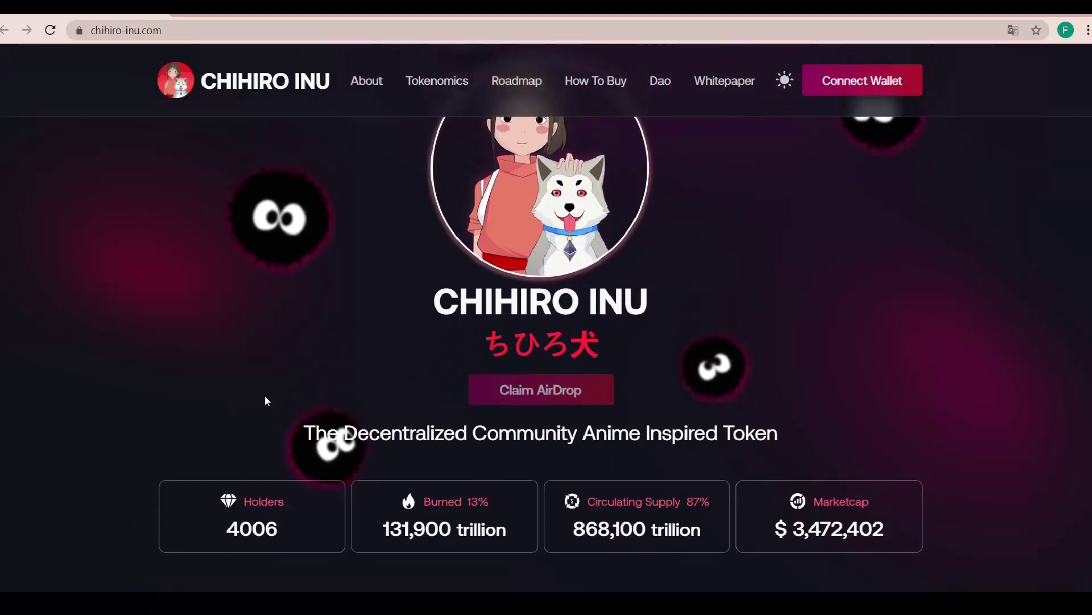
scroll(270, 501, down, 1)
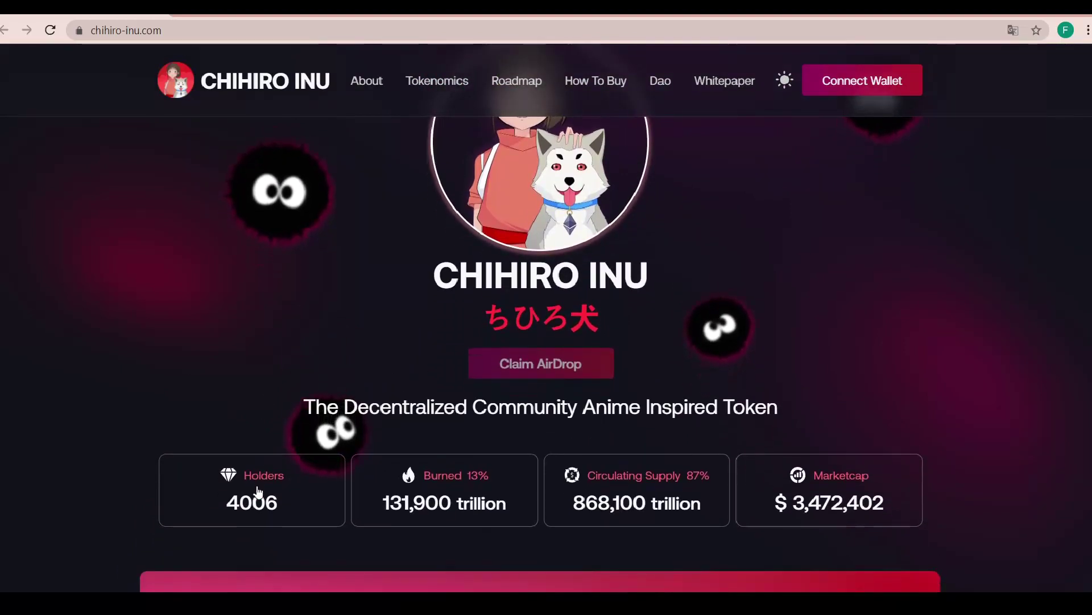
scroll(504, 498, up, 1)
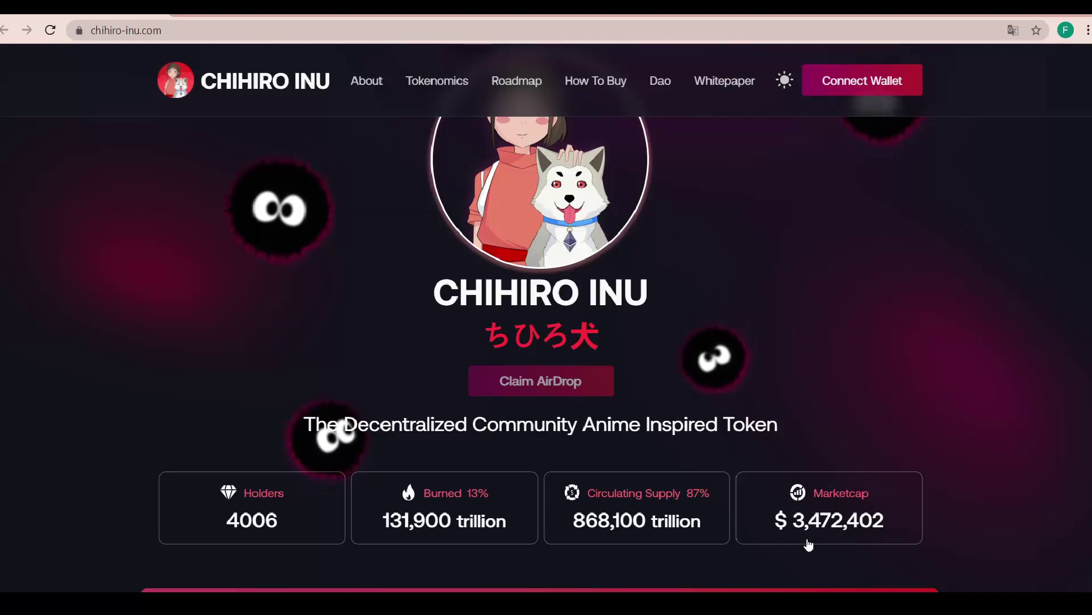
scroll(808, 544, down, 1)
scroll(809, 544, up, 2)
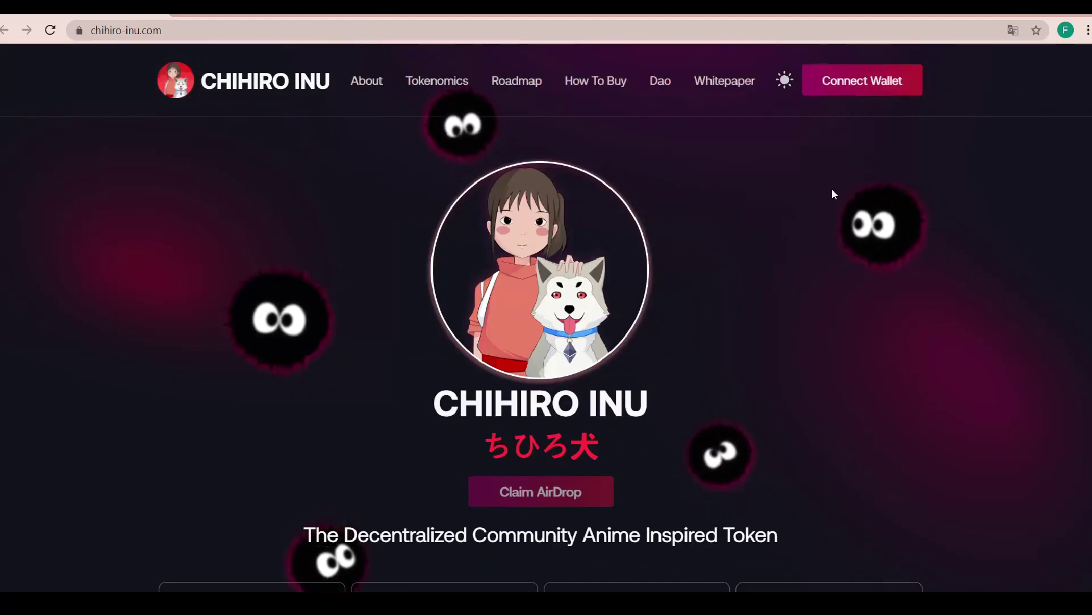
scroll(832, 189, down, 3)
scroll(832, 192, down, 3)
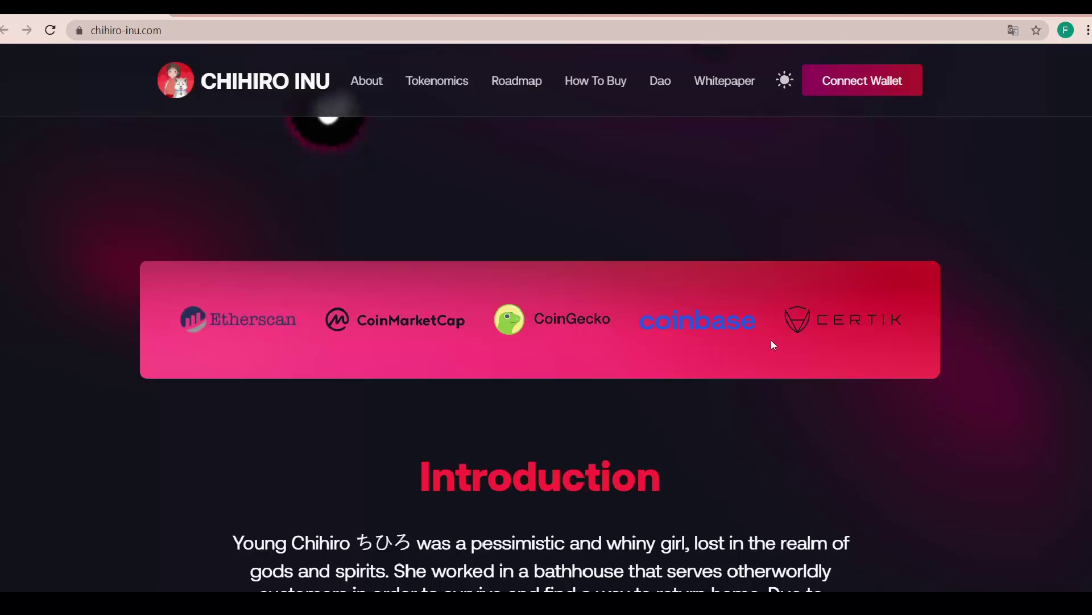
scroll(986, 423, down, 1)
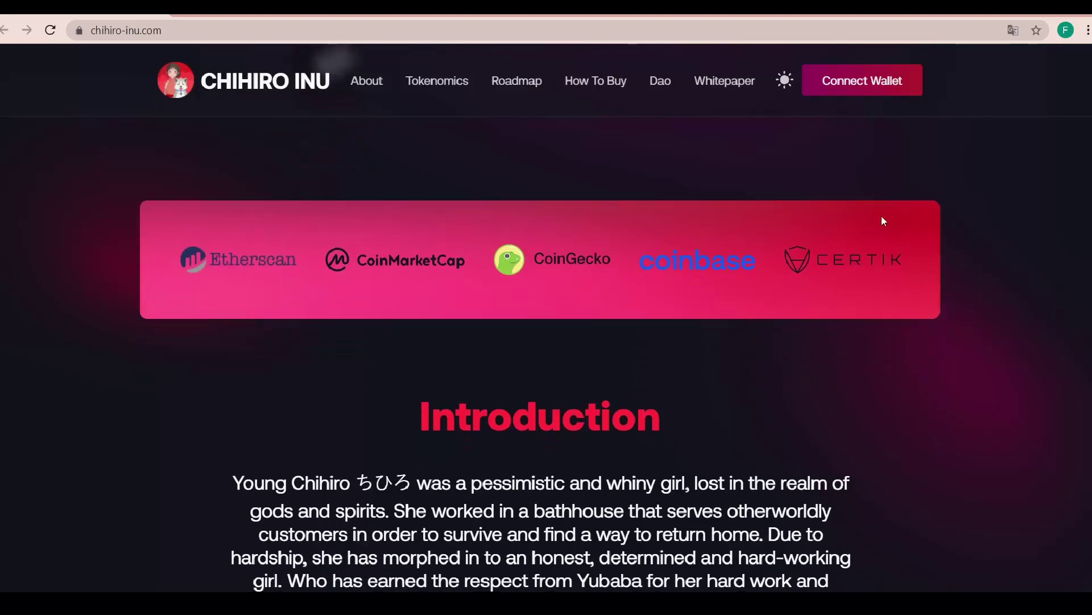
scroll(362, 184, down, 1)
scroll(361, 184, down, 2)
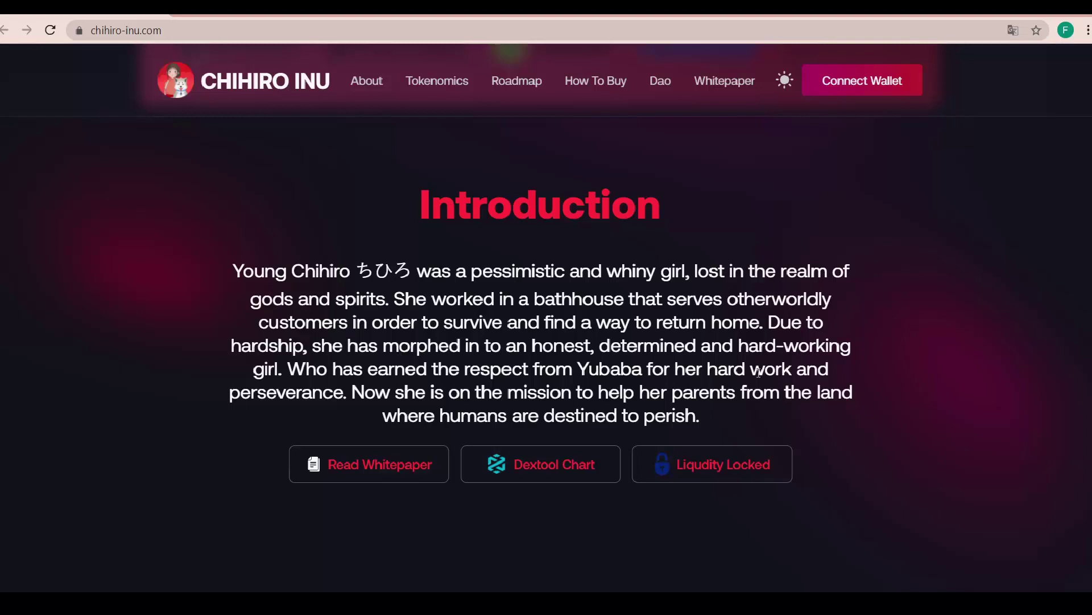
scroll(660, 372, down, 1)
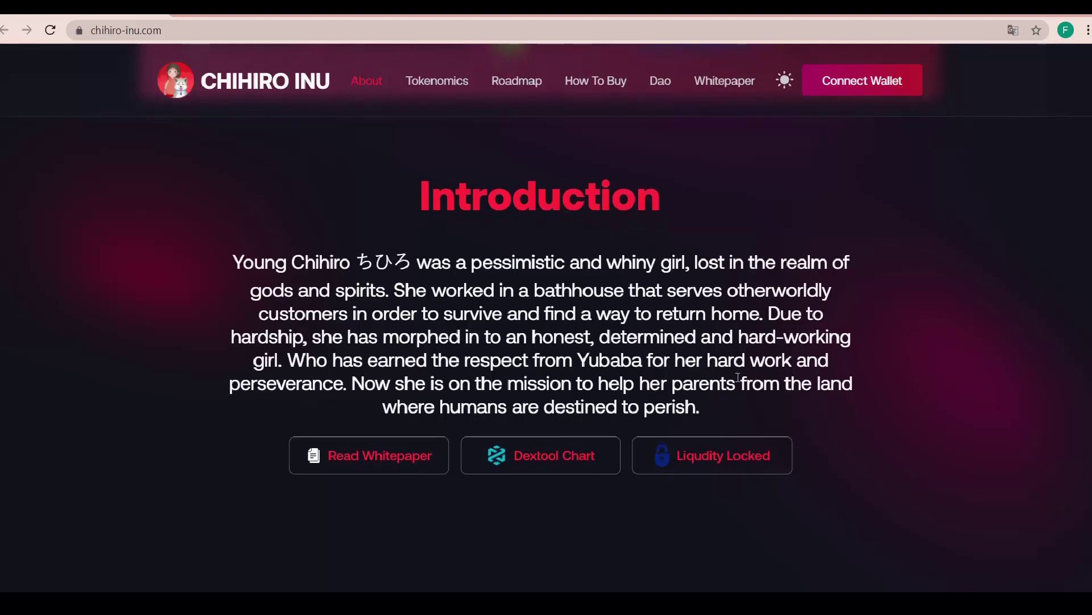
scroll(604, 285, up, 1)
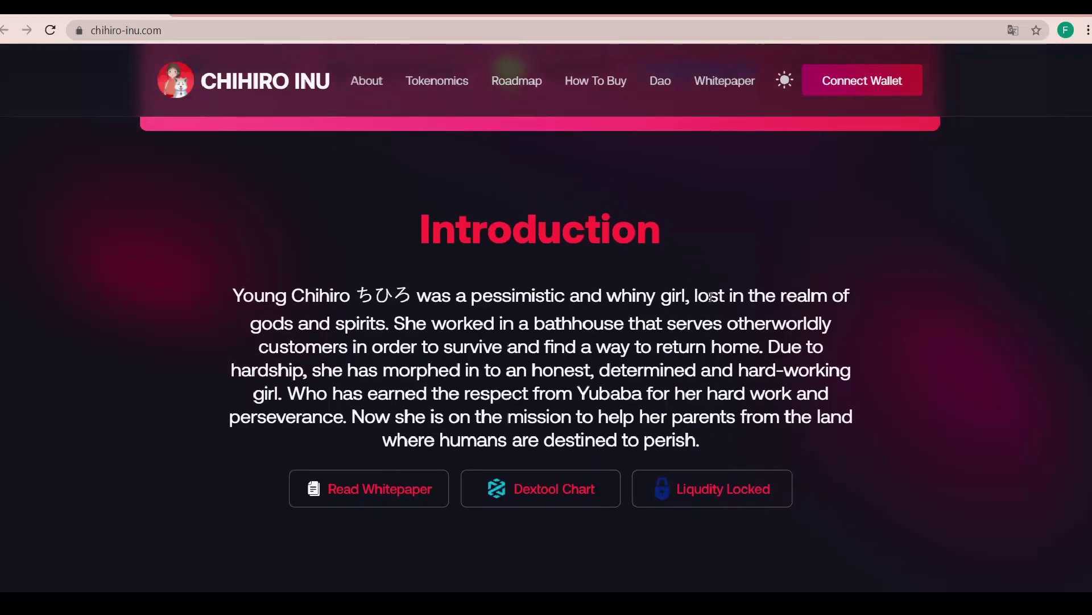
scroll(710, 296, down, 3)
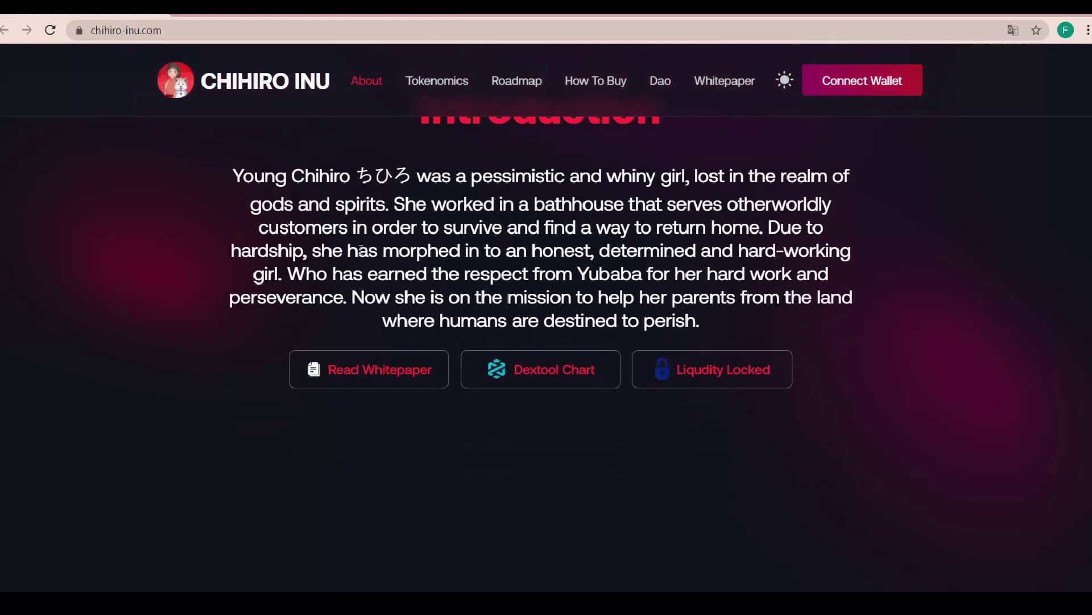
scroll(473, 227, up, 1)
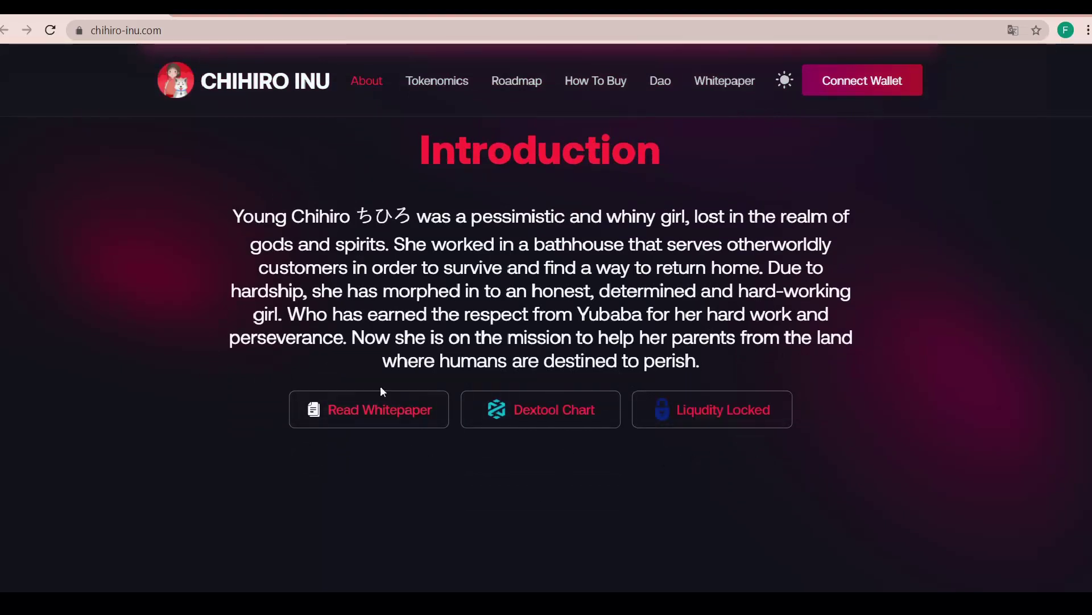
Open the whitepaper, dismiss the chart zoom tip, and pan the WETH/CHIRO chart toward later dates
click(380, 423)
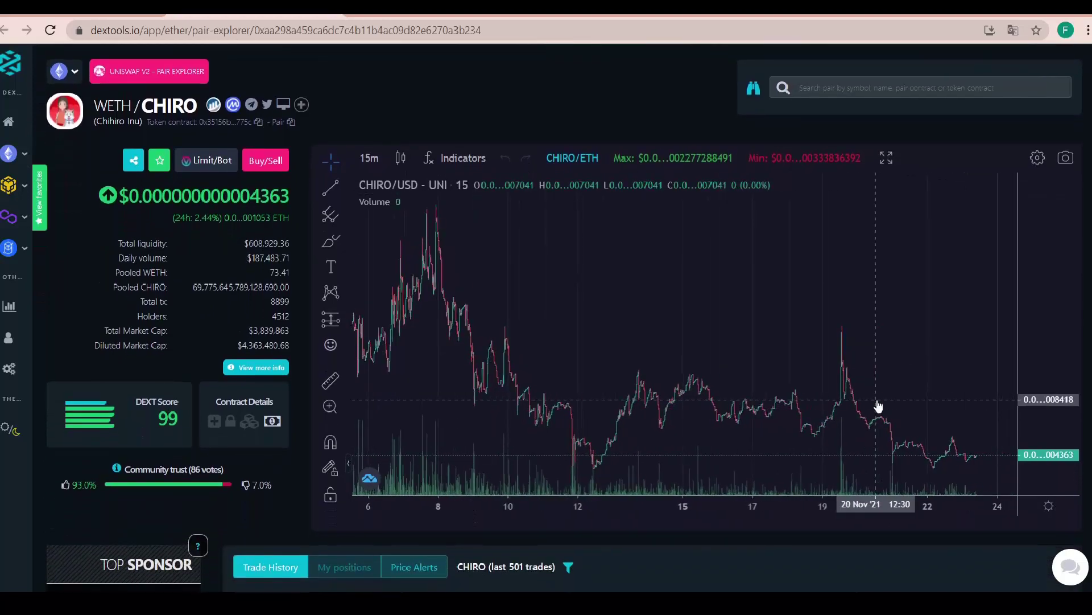
scroll(878, 406, up, 2)
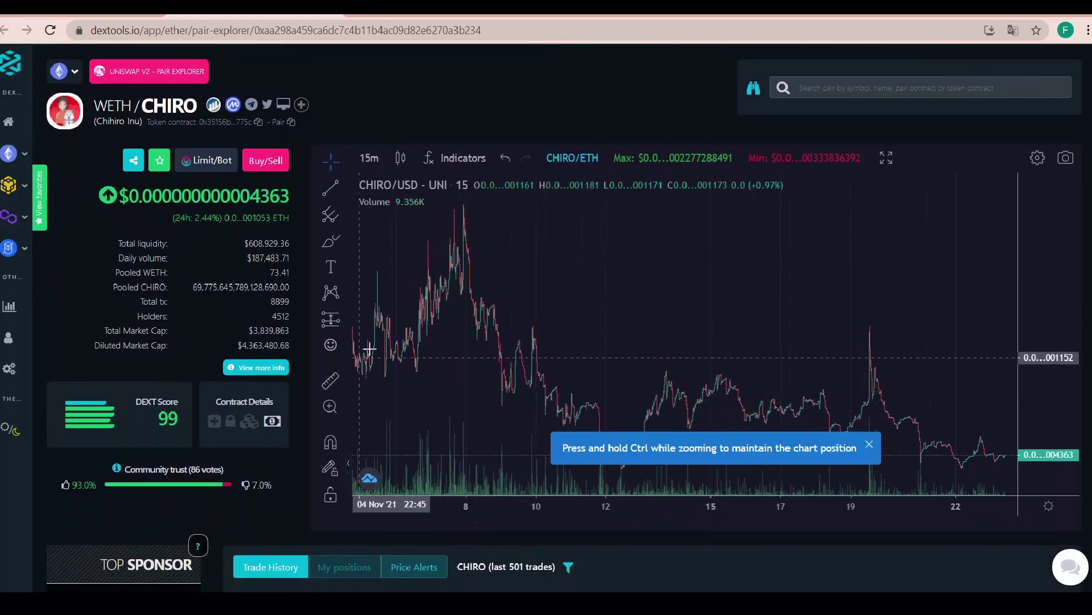
click(869, 446)
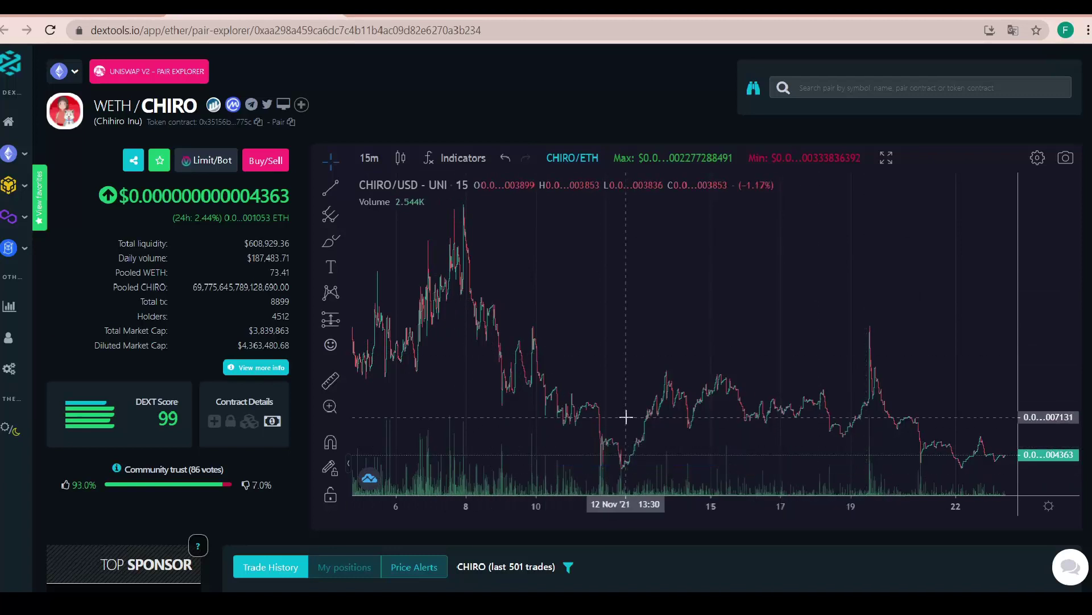
scroll(590, 401, left, 5)
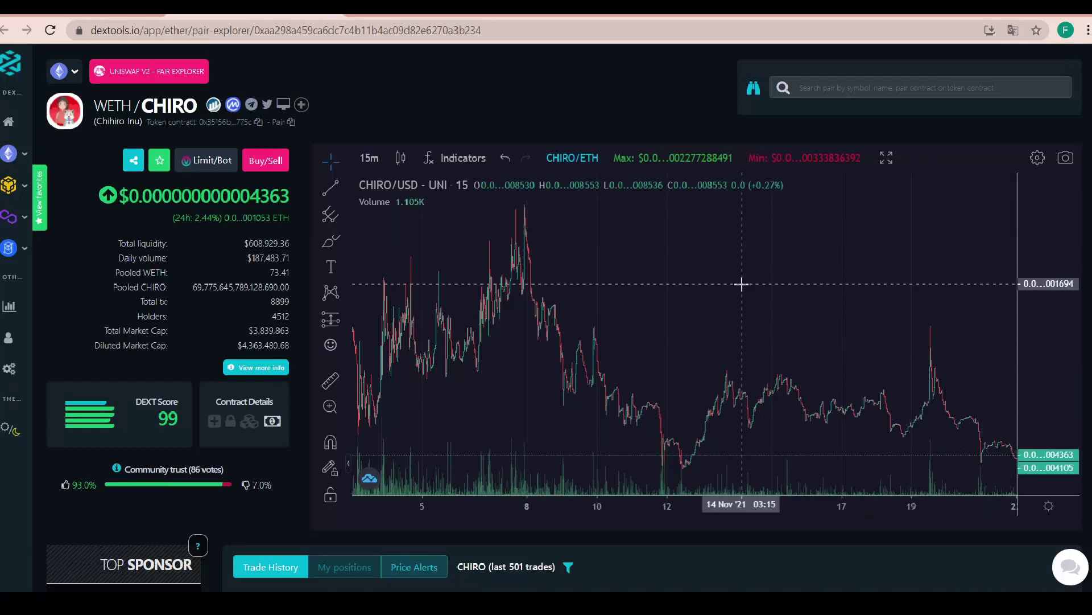
scroll(741, 283, up, 1)
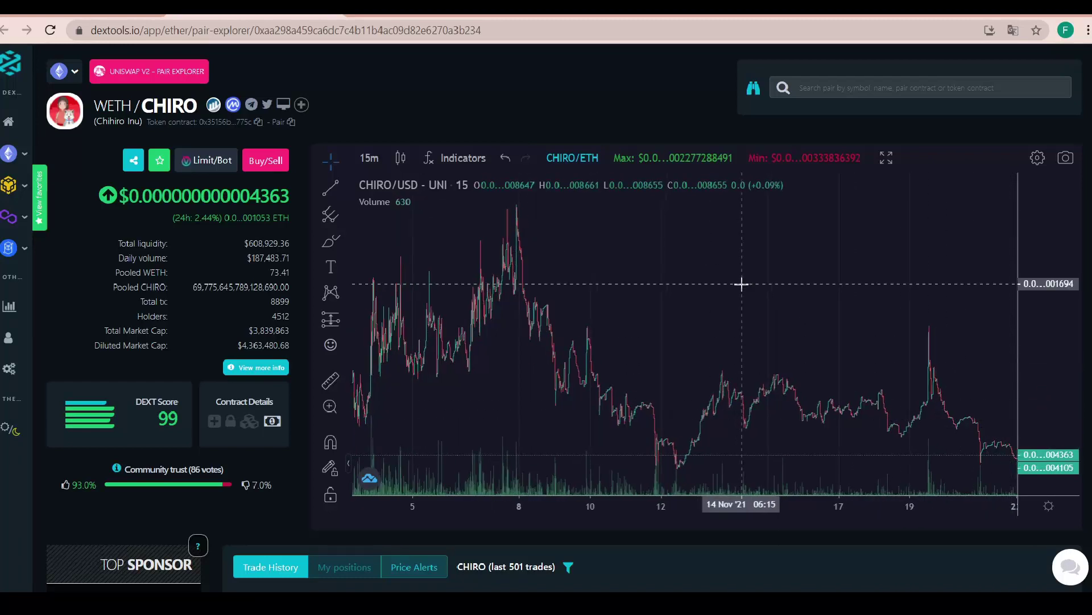
drag(741, 283, 688, 308)
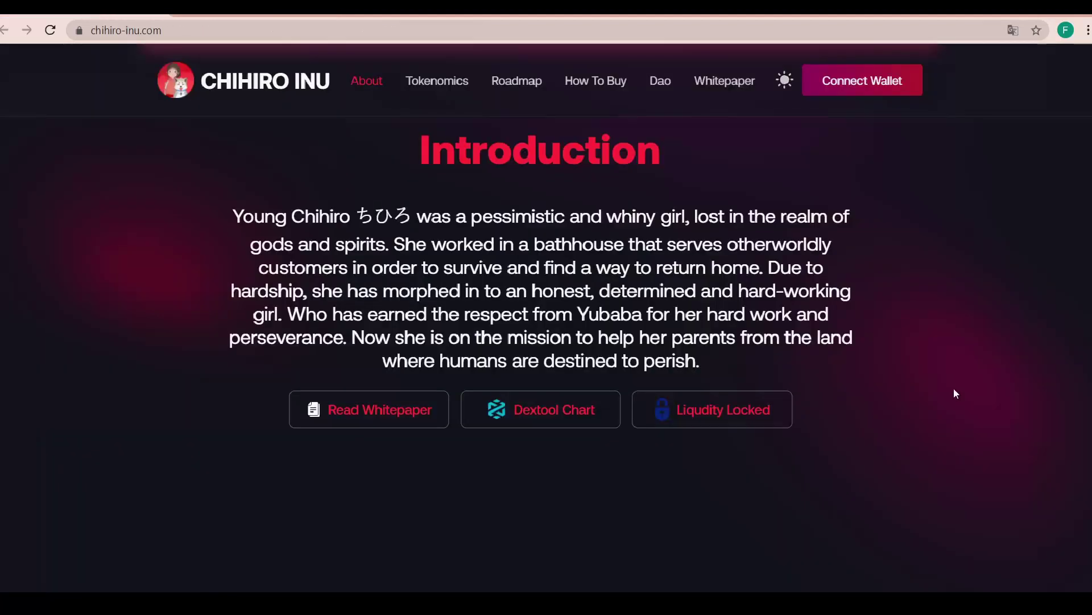
scroll(955, 393, up, 1)
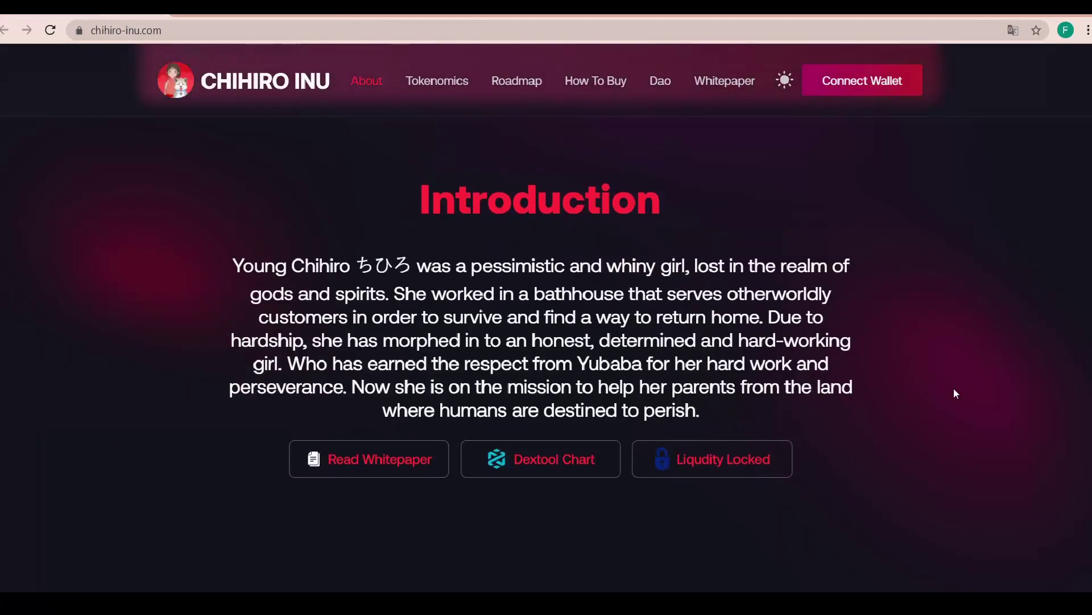
scroll(955, 393, down, 1)
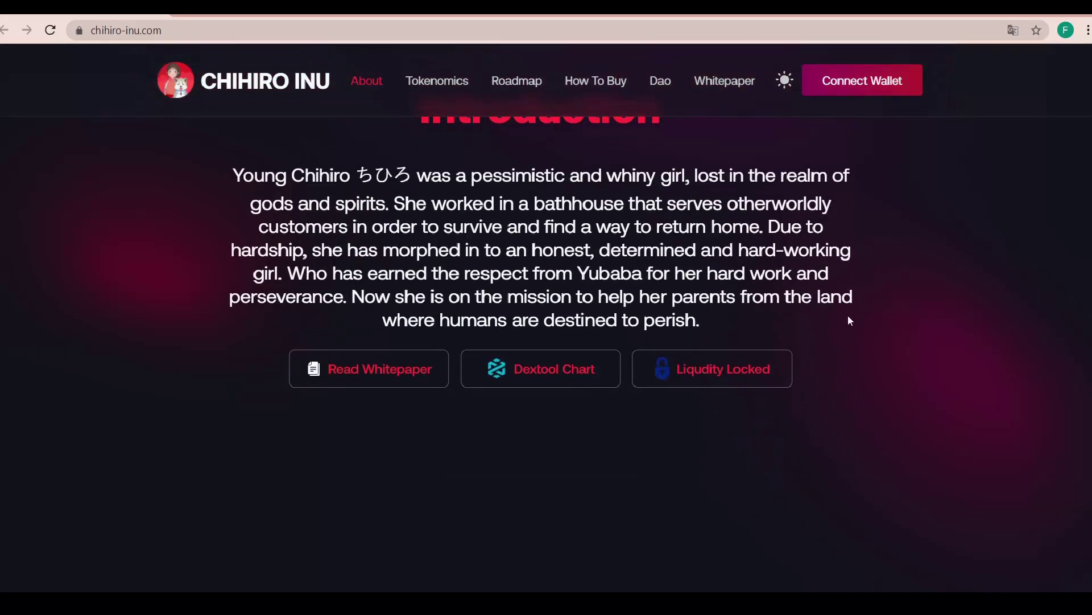
scroll(846, 322, down, 2)
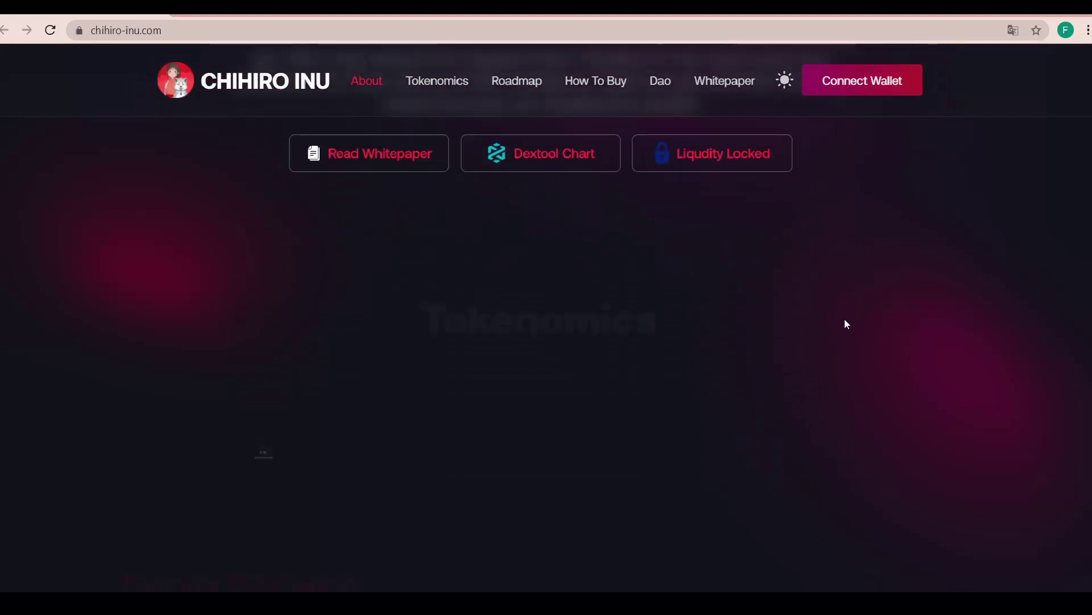
scroll(481, 358, down, 1)
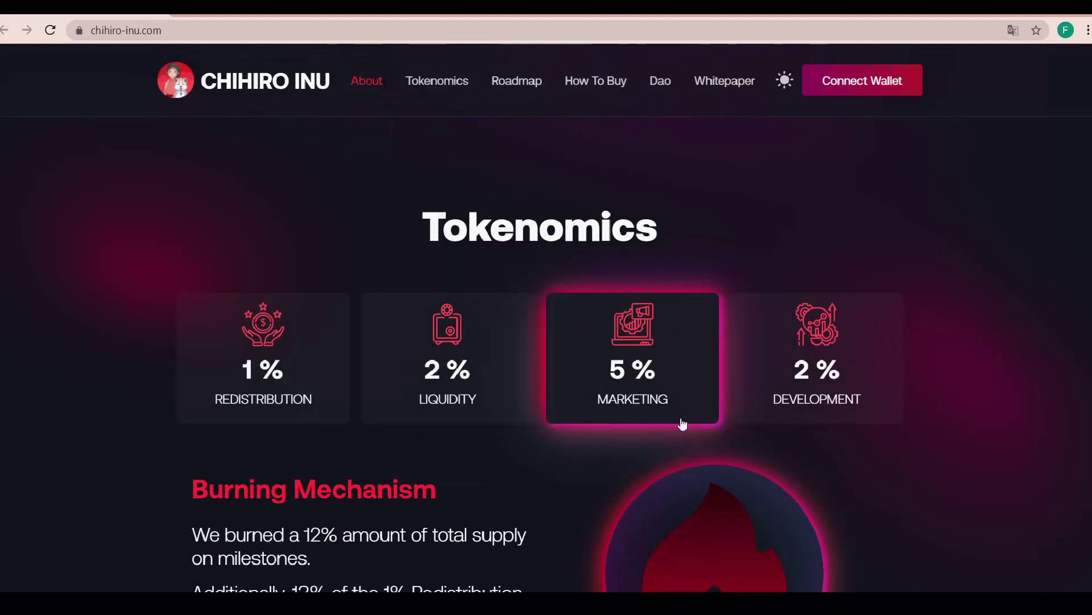
scroll(888, 433, down, 1)
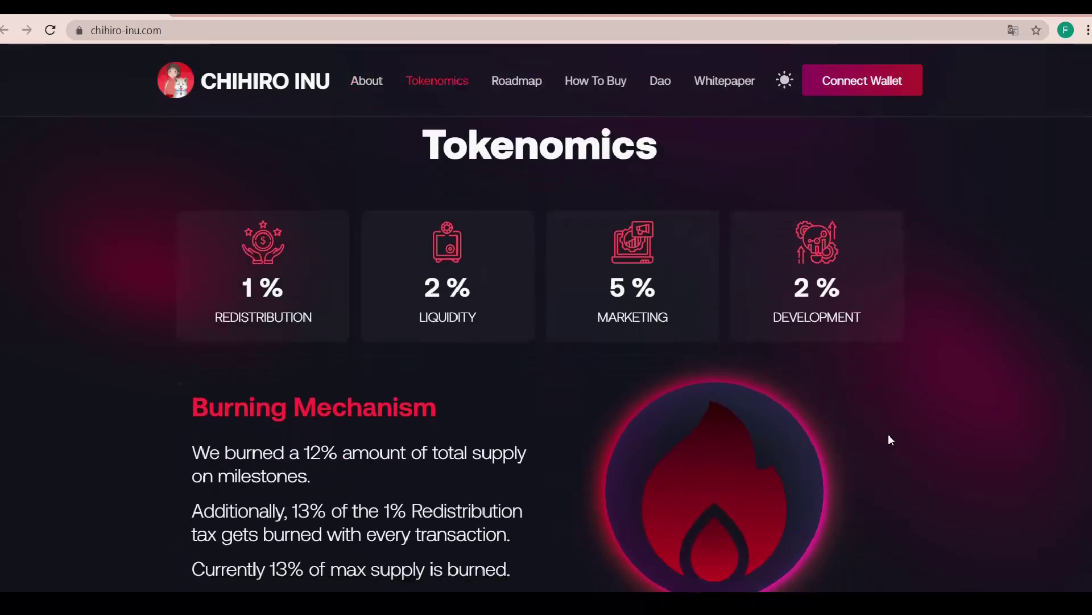
scroll(889, 440, down, 1)
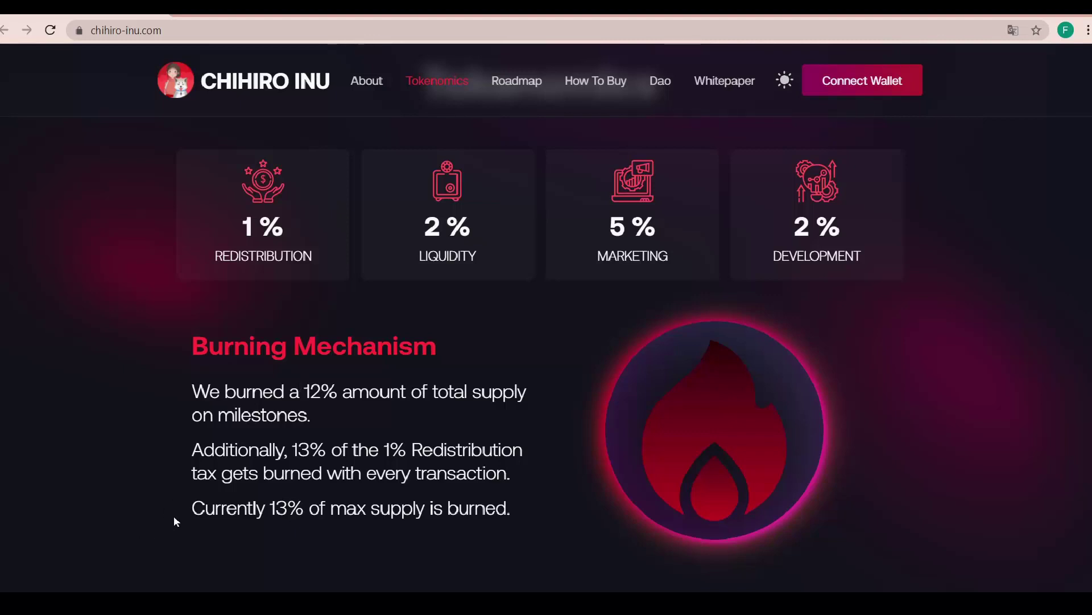
scroll(173, 515, down, 1)
scroll(174, 515, down, 1)
scroll(174, 515, down, 2)
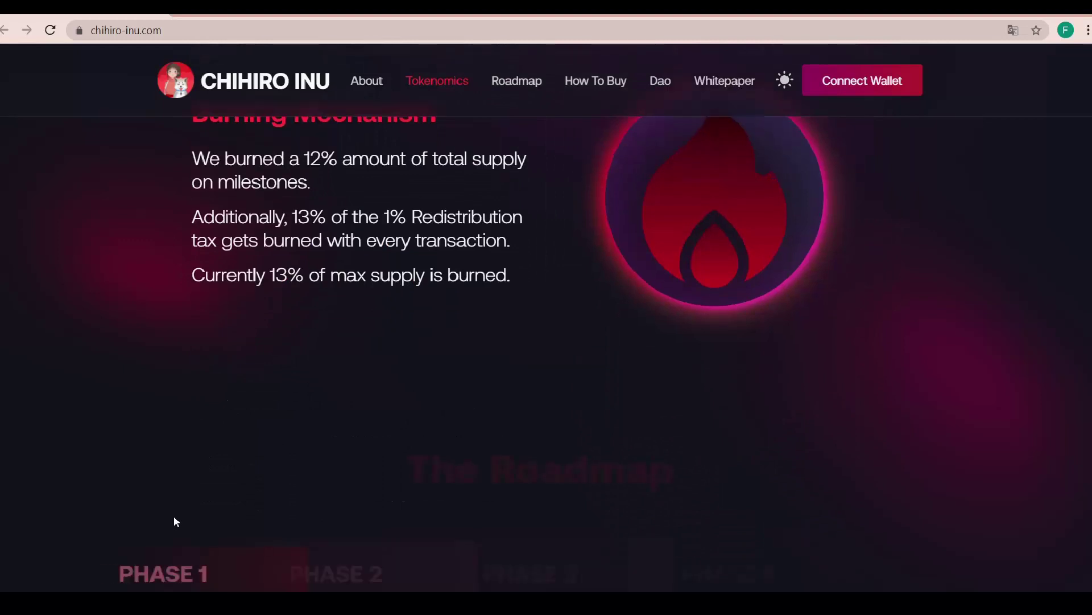
scroll(368, 444, down, 1)
scroll(367, 444, down, 1)
scroll(368, 444, down, 2)
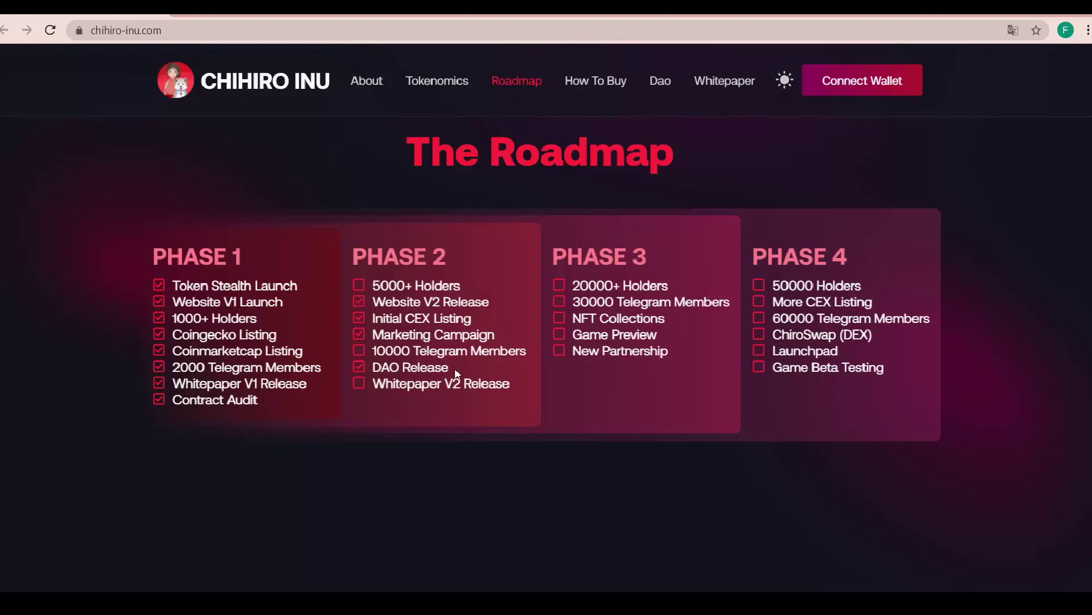
scroll(702, 260, down, 1)
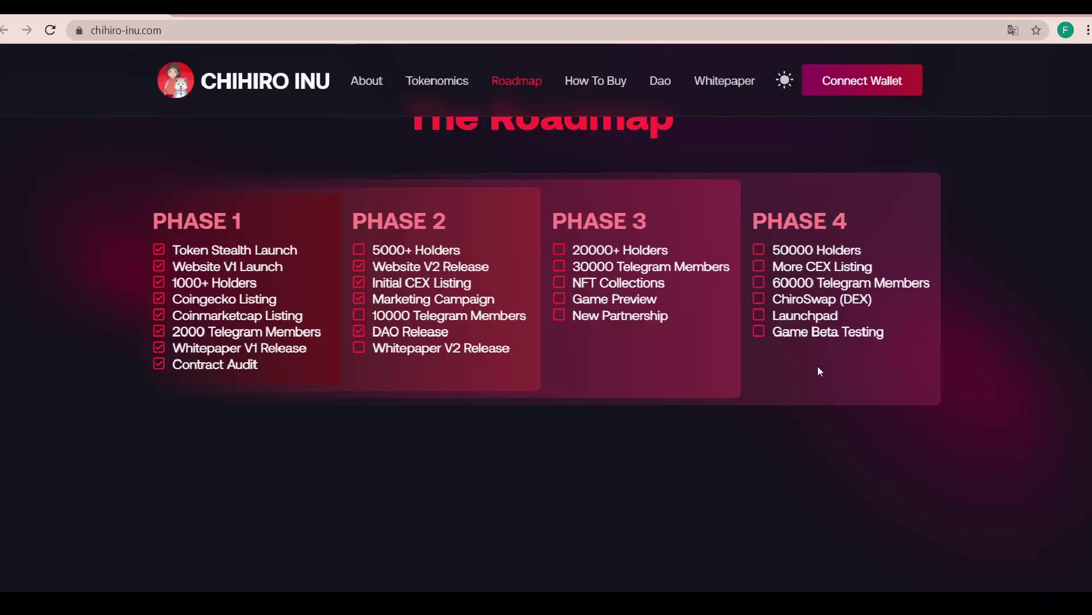
scroll(818, 370, down, 1)
scroll(817, 371, down, 1)
scroll(818, 371, down, 1)
scroll(818, 371, down, 1)
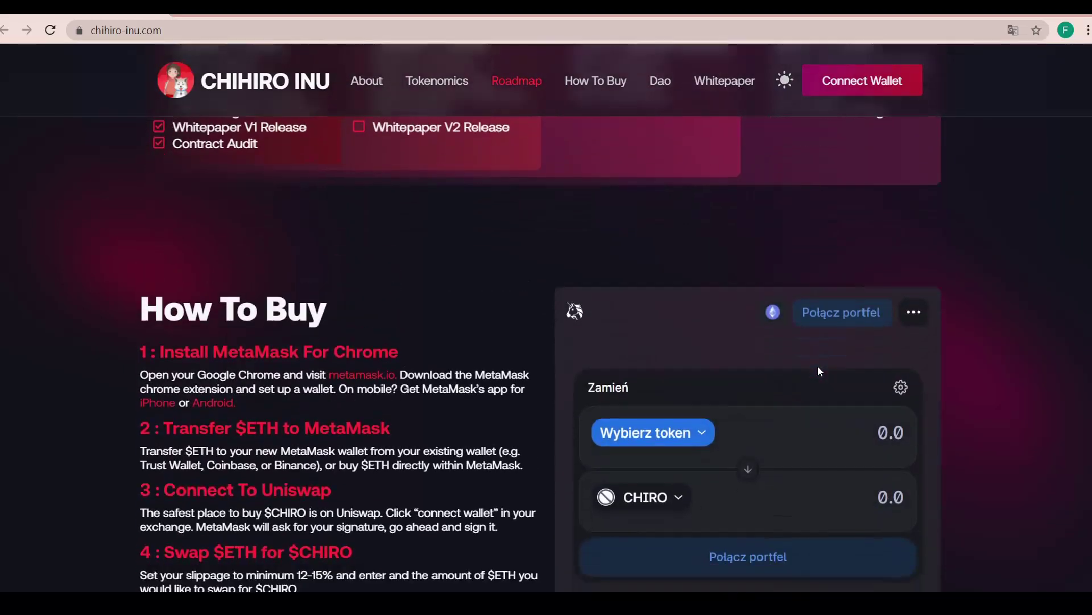
scroll(818, 370, down, 1)
scroll(376, 175, up, 3)
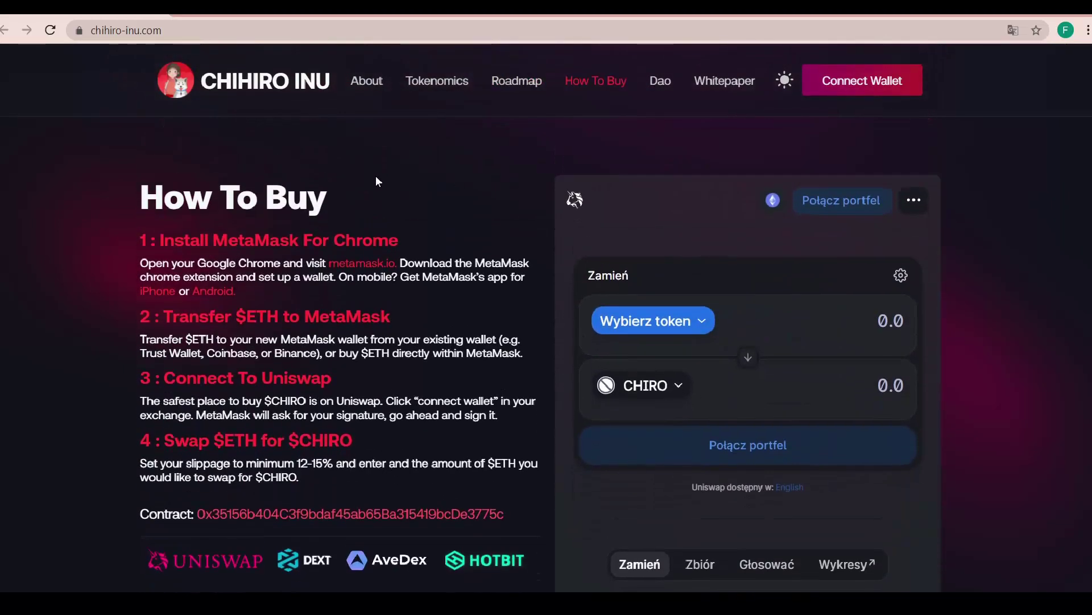
scroll(375, 174, up, 1)
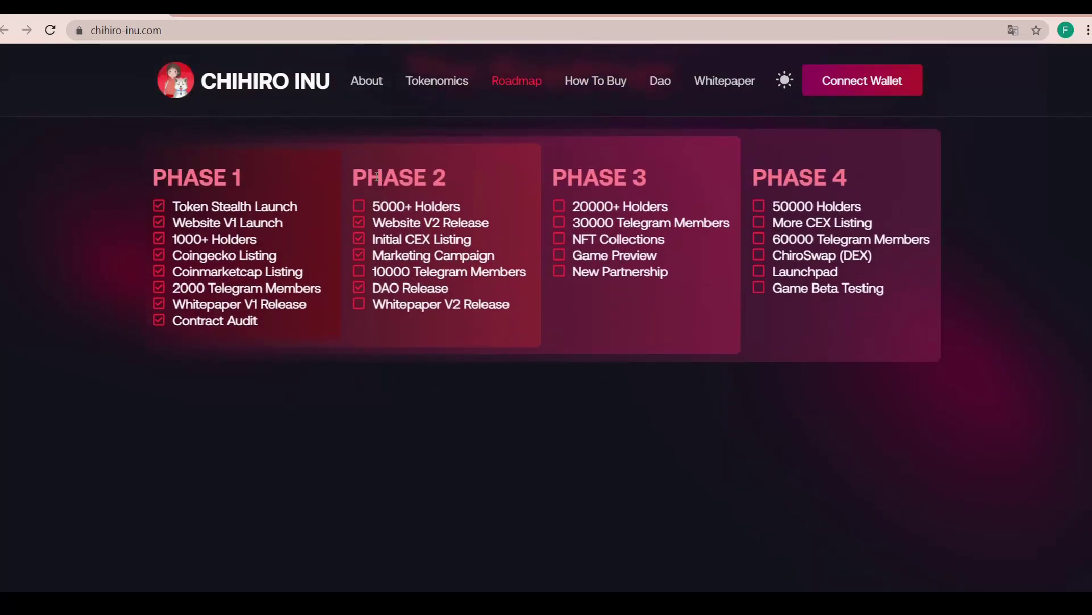
scroll(356, 212, up, 1)
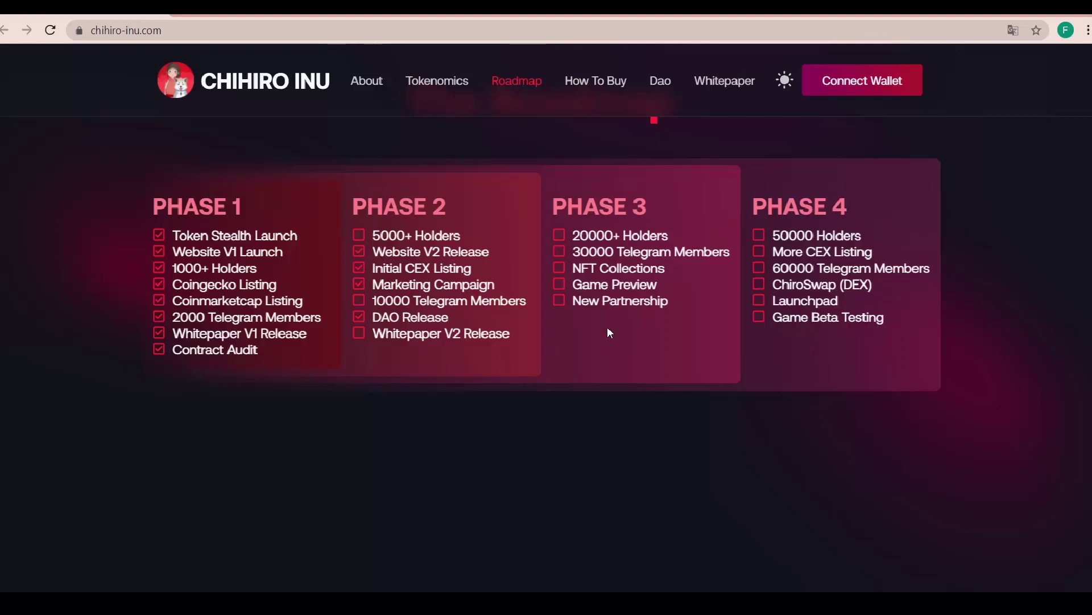
scroll(607, 326, up, 5)
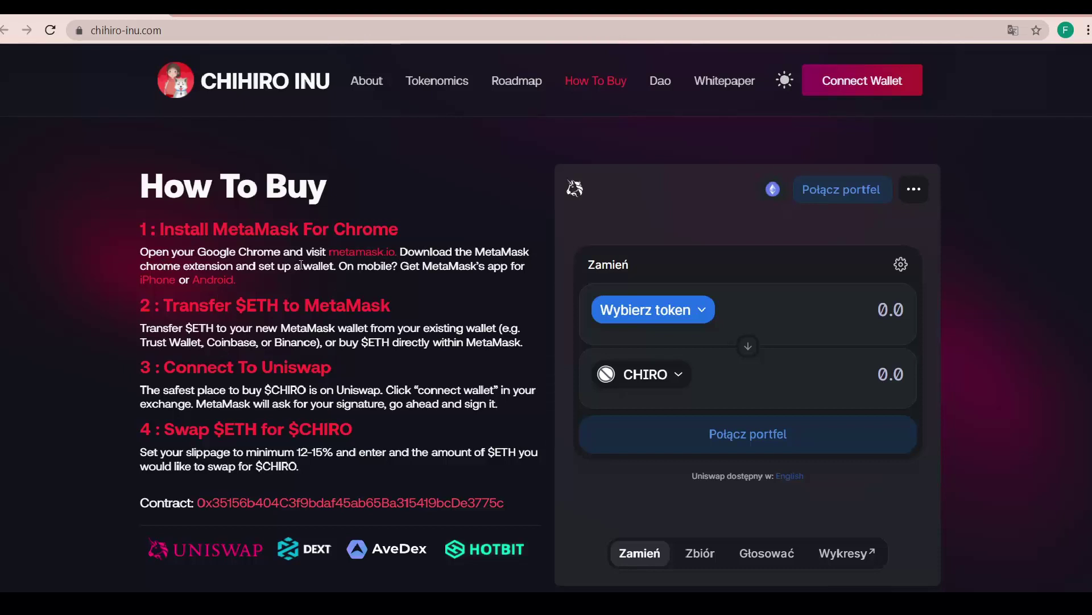
scroll(171, 280, down, 1)
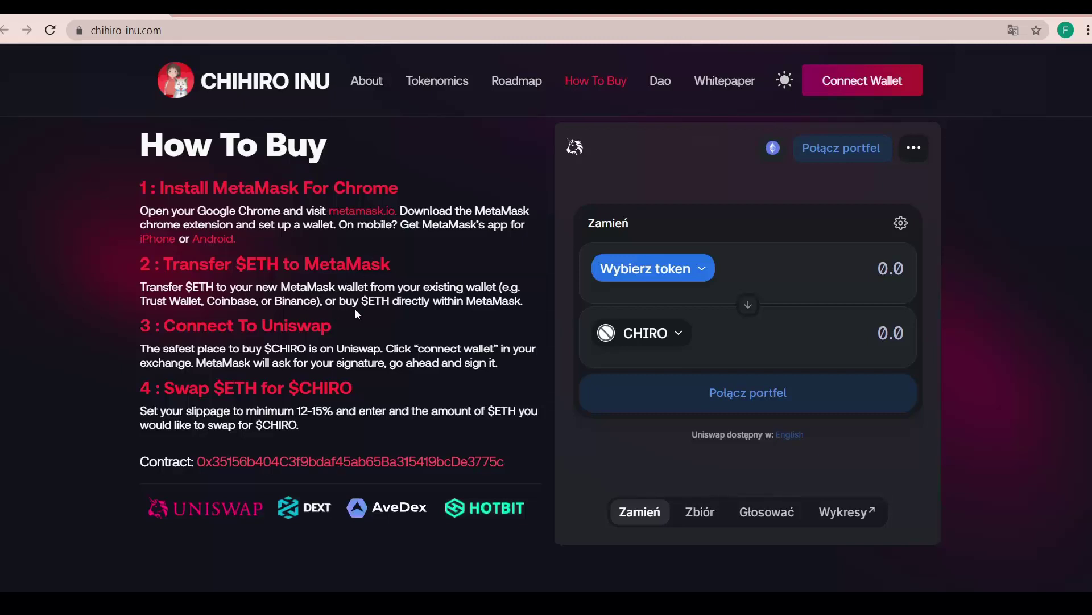
scroll(355, 312, down, 1)
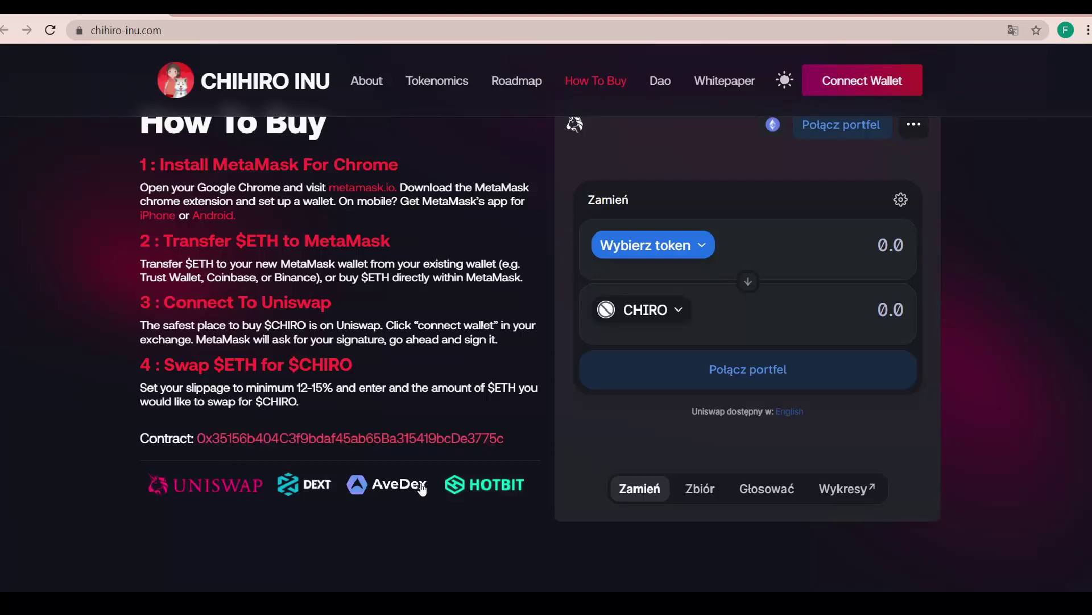
scroll(643, 495, up, 1)
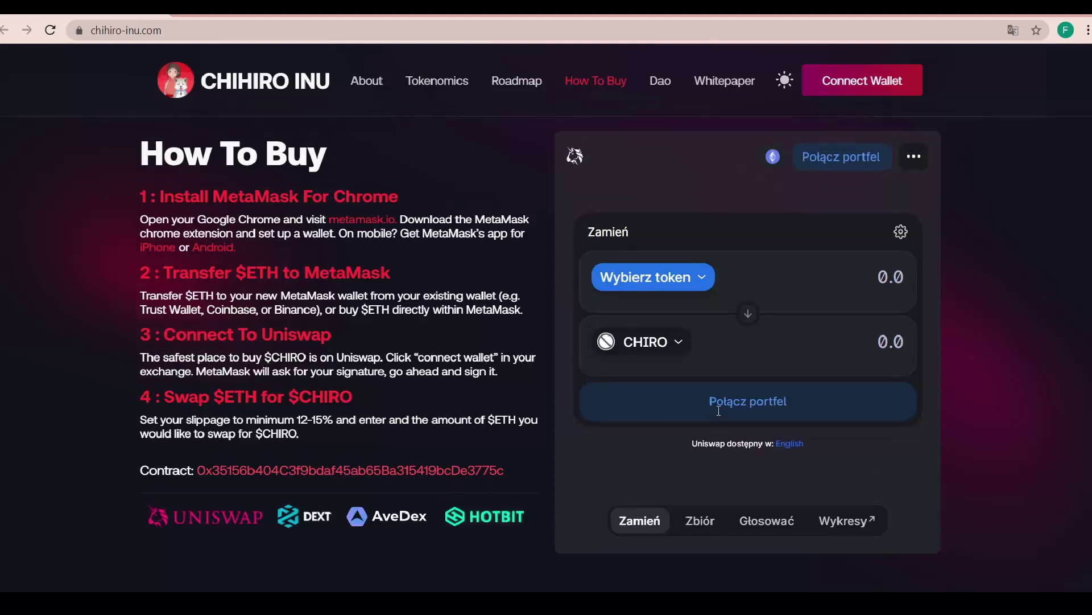
click(704, 273)
scroll(717, 316, down, 1)
scroll(732, 341, up, 1)
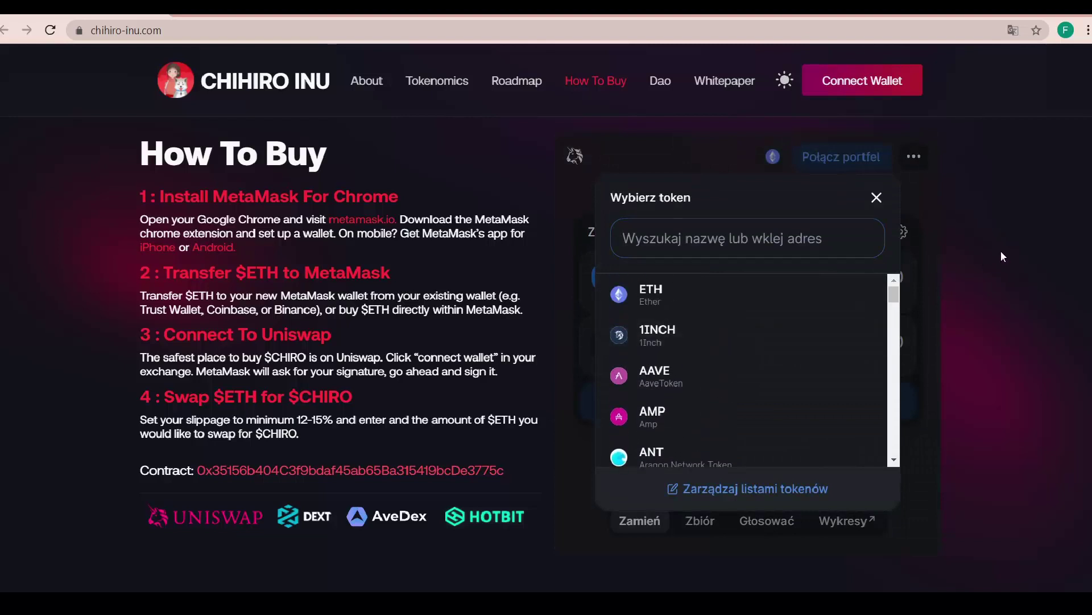
click(876, 198)
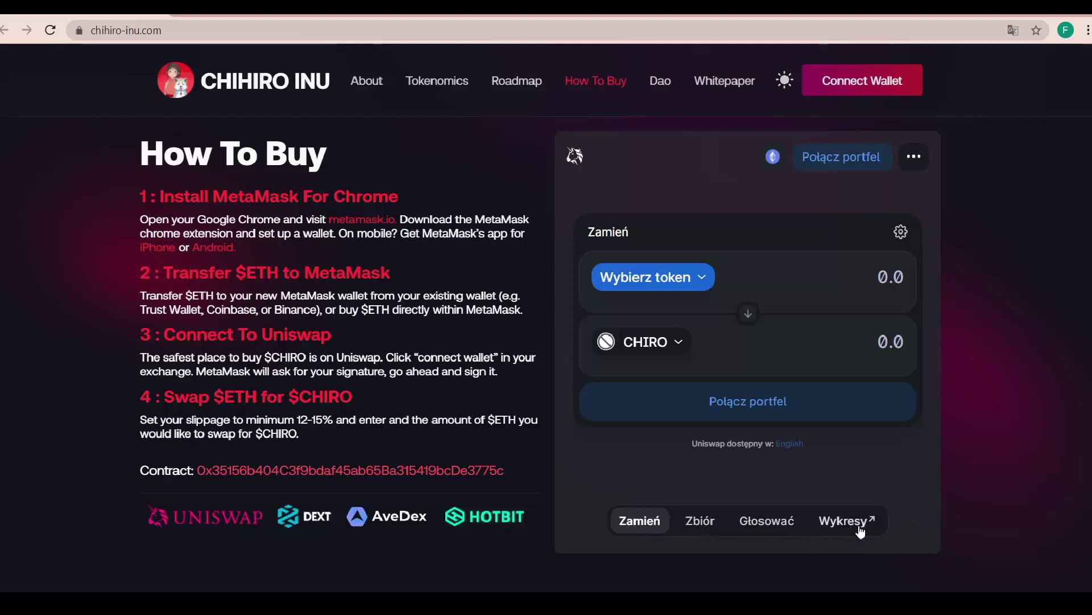
scroll(937, 514, down, 1)
scroll(938, 516, up, 1)
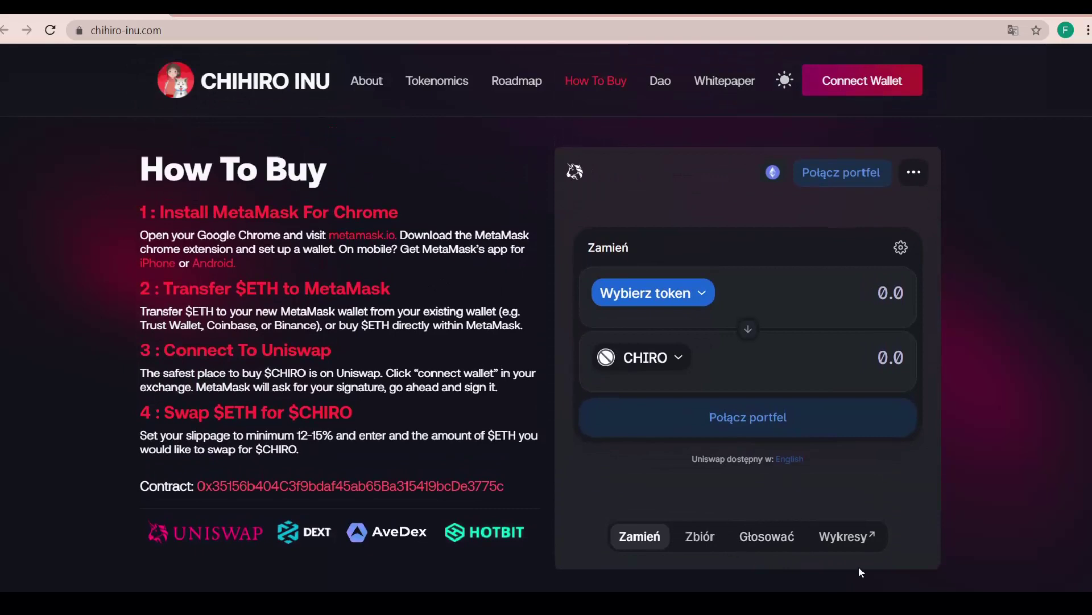
scroll(1015, 437, down, 3)
scroll(1015, 437, down, 2)
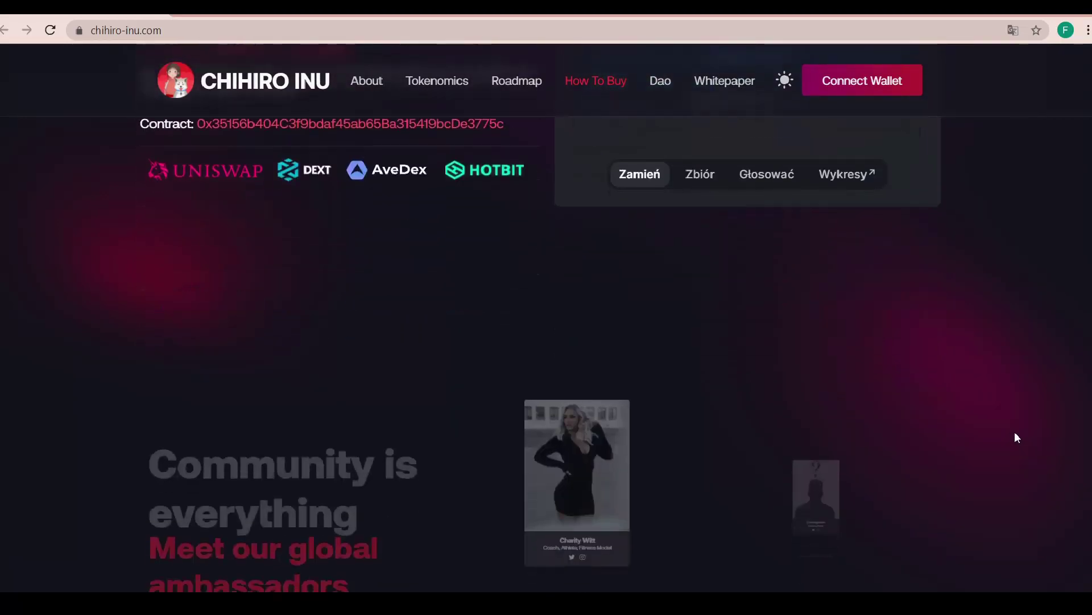
scroll(1015, 437, up, 1)
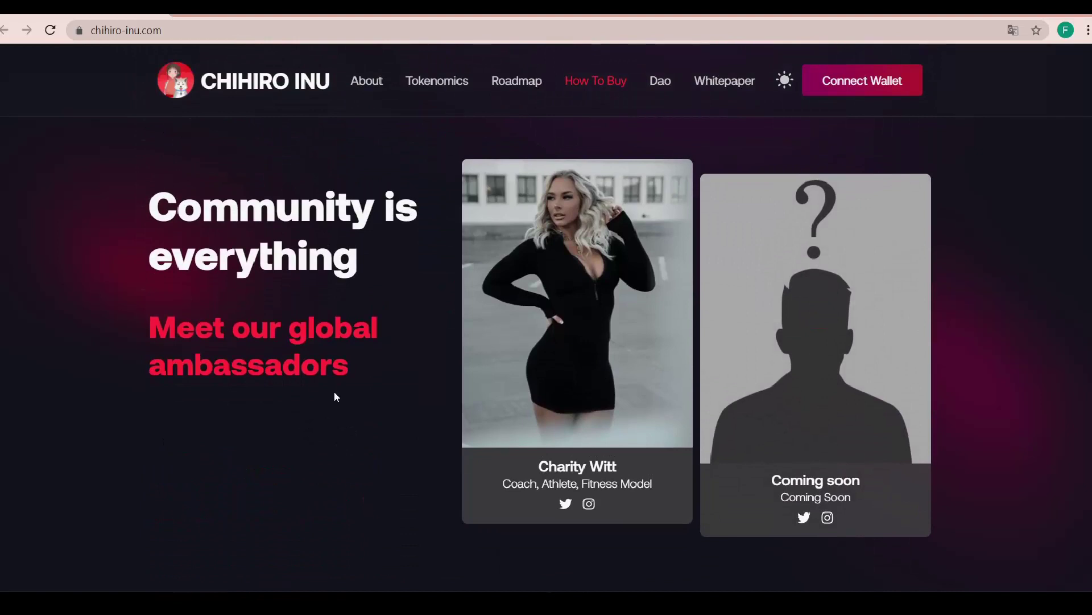
scroll(593, 429, down, 1)
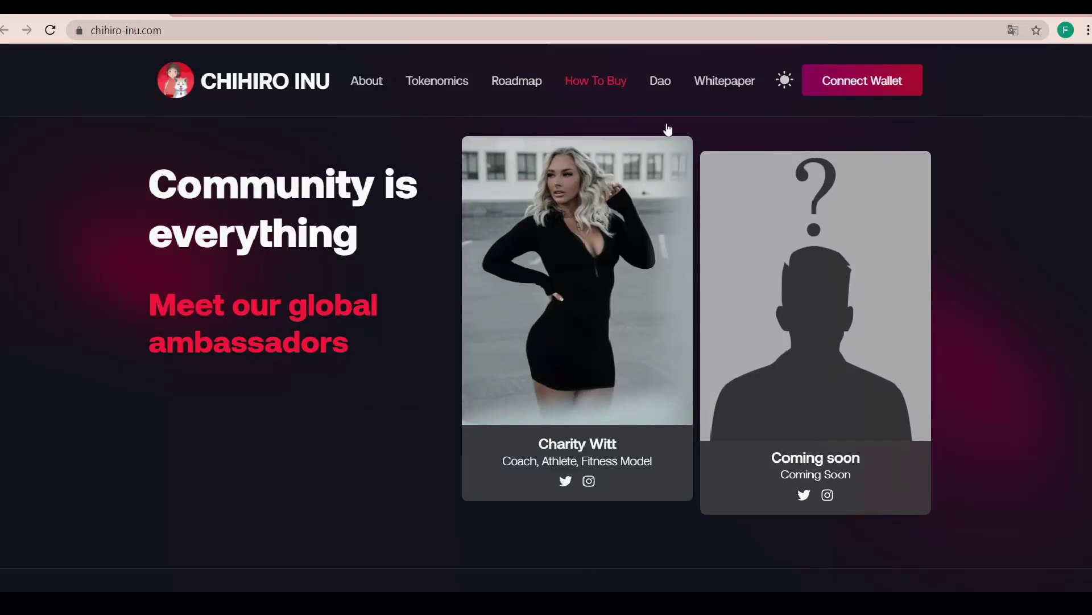
mouse_move(815, 325)
scroll(996, 387, down, 2)
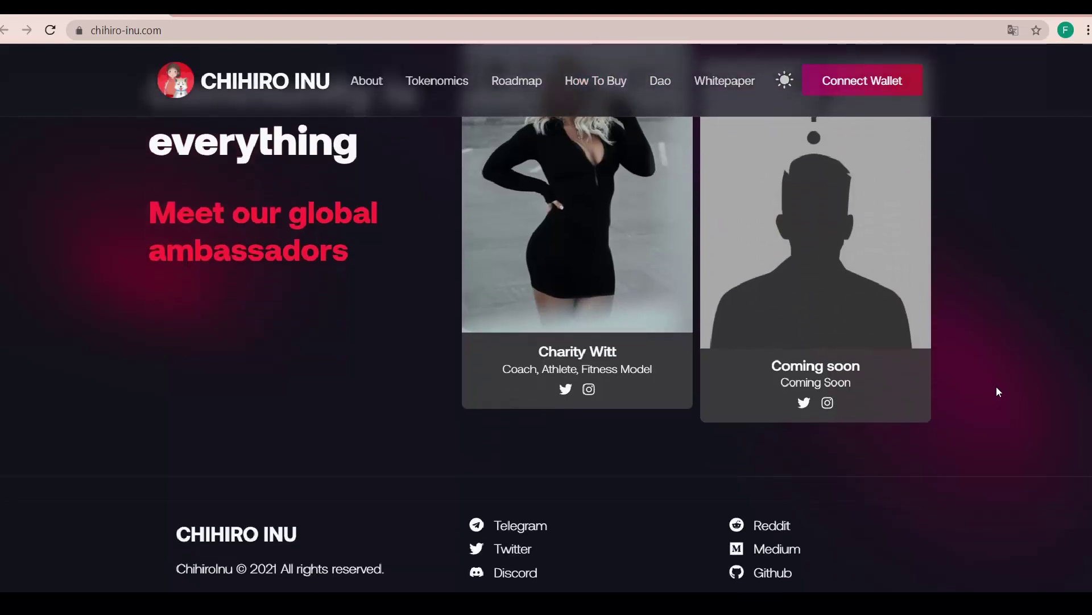
scroll(996, 391, down, 1)
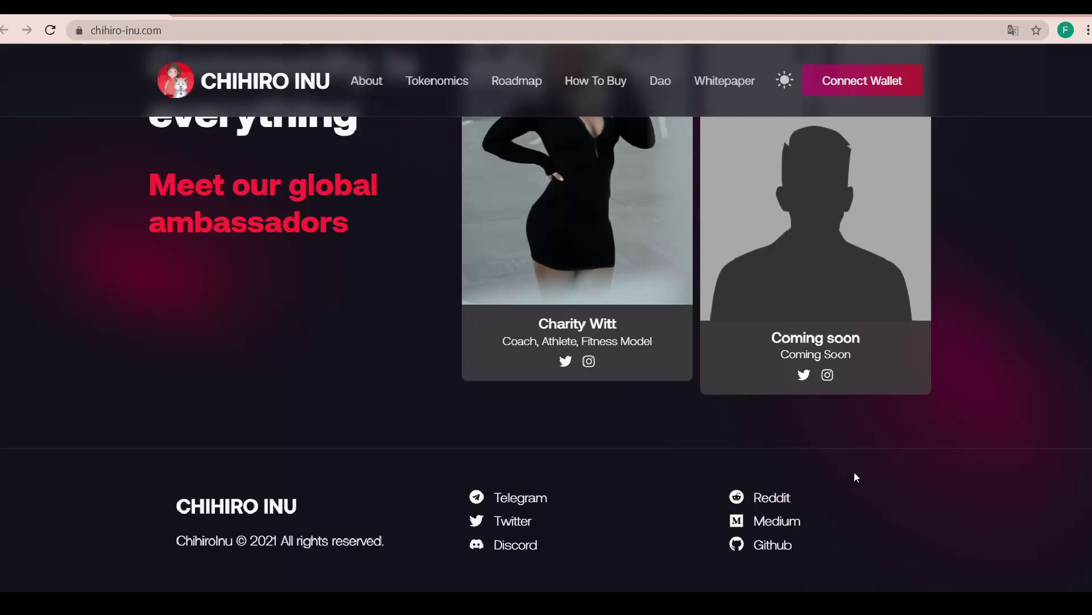
Open the Chihiro Inu Telegram community link from the footer
click(512, 494)
scroll(511, 493, up, 3)
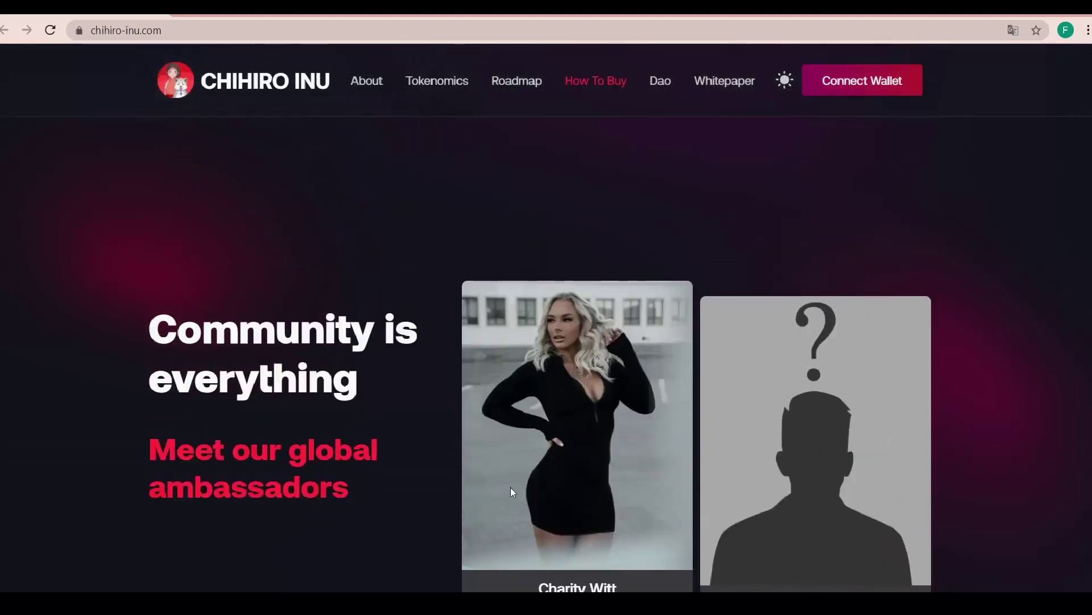
scroll(512, 494, up, 5)
scroll(512, 494, up, 5)
scroll(512, 494, up, 5)
scroll(512, 493, up, 5)
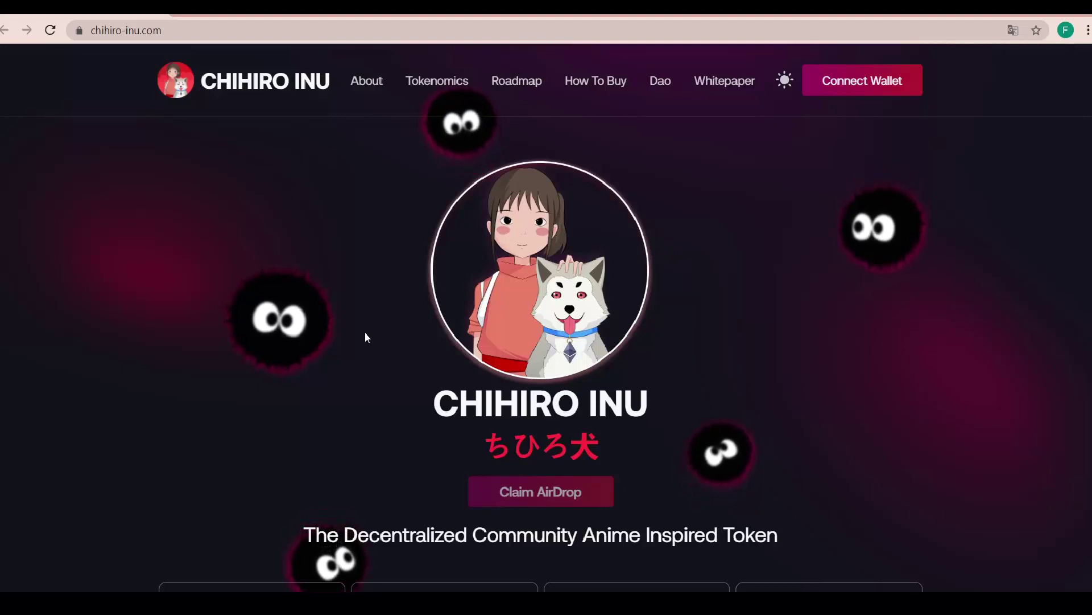
scroll(364, 332, down, 1)
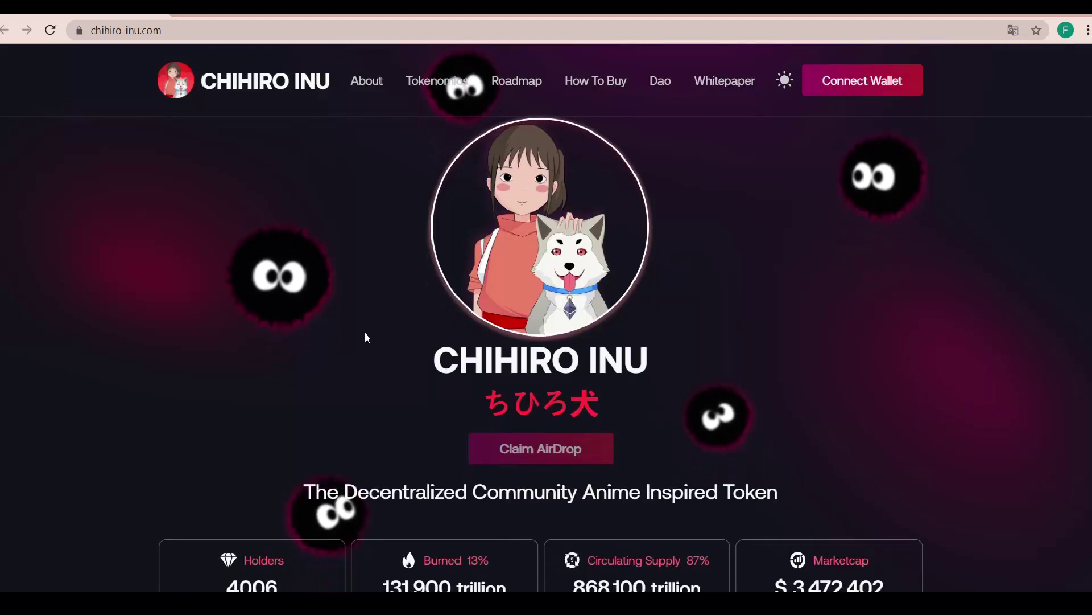
scroll(217, 378, down, 2)
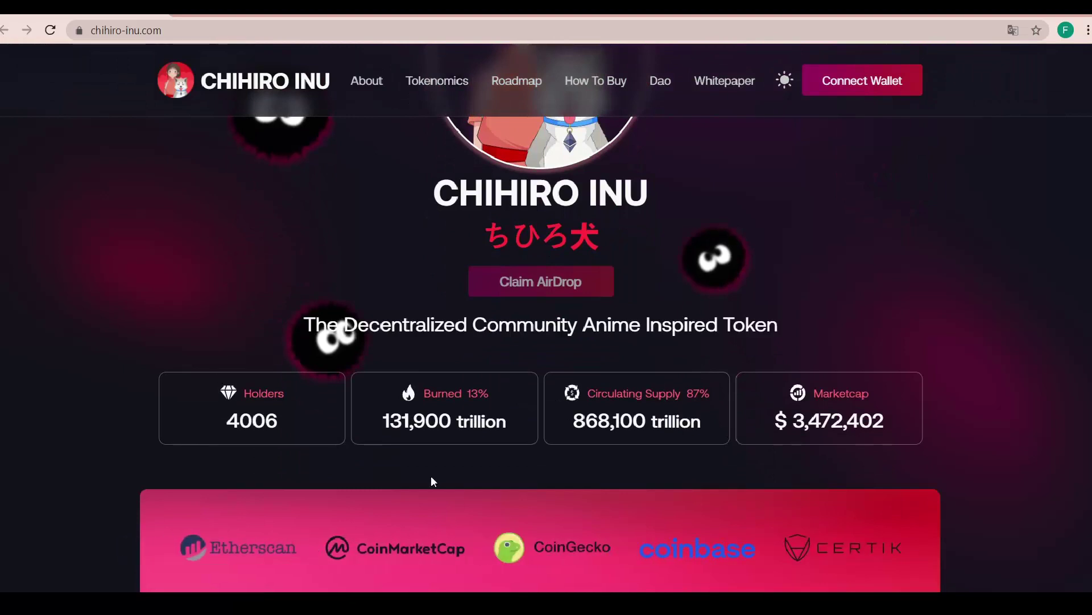
scroll(432, 480, down, 1)
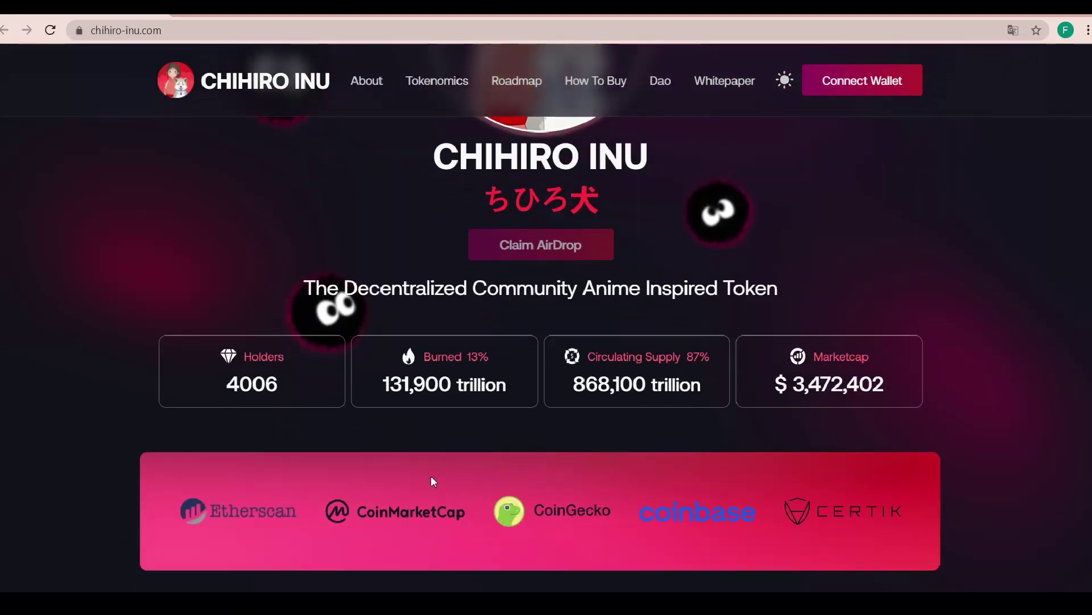
scroll(431, 481, up, 3)
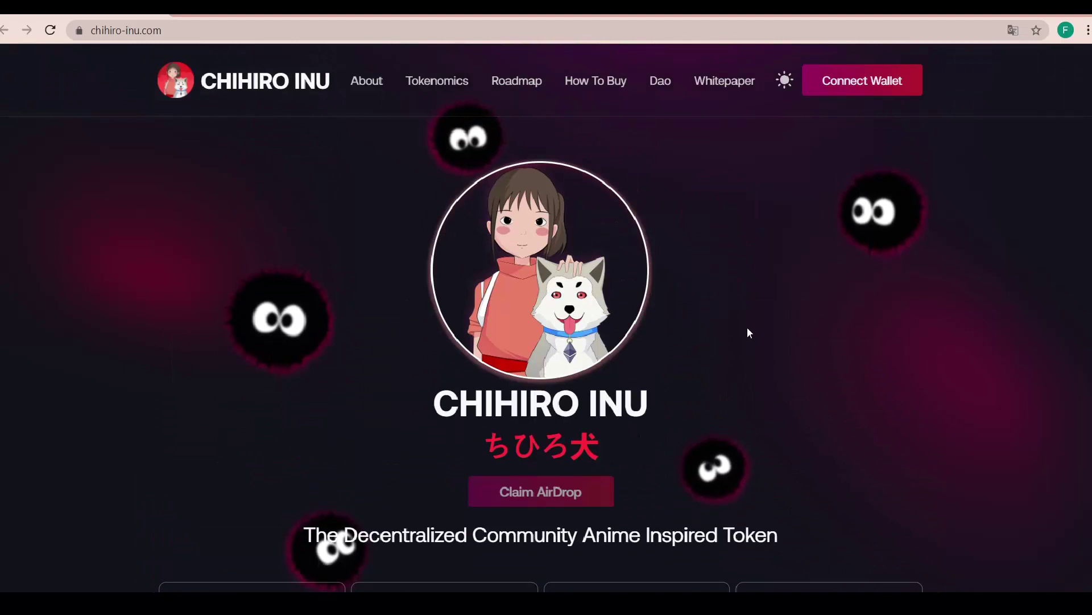